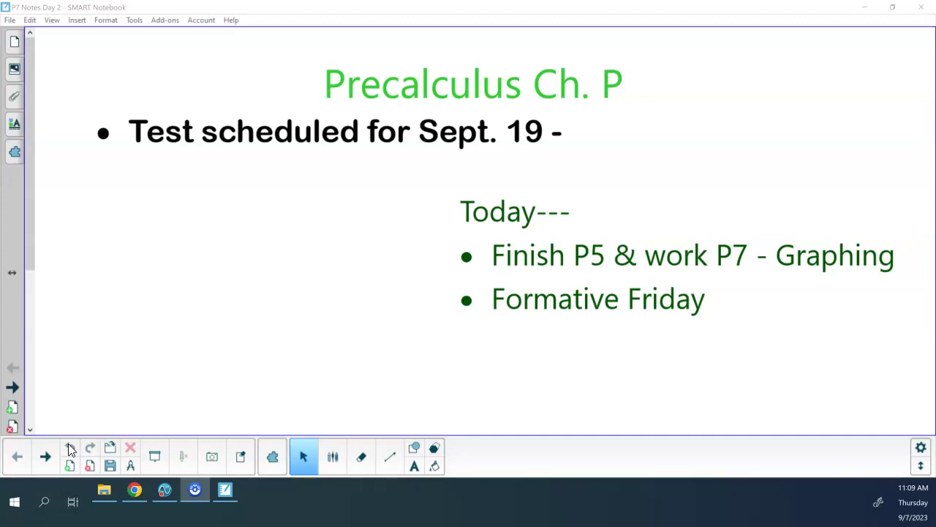
- Turn the notes to P5 Example #1, switch to TI-Nspire CX CAS, and create a new document with a Graphs page
{"action": "left_click", "coordinate": [46, 463]}
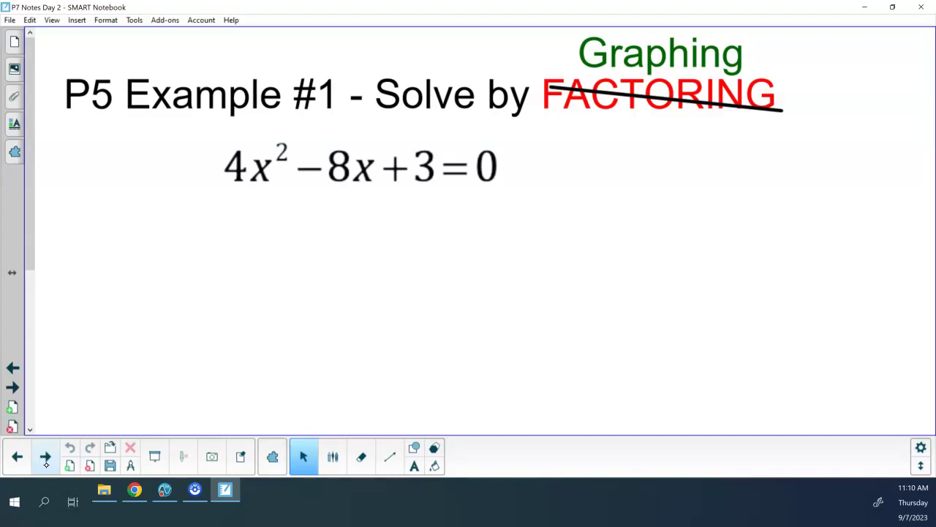
{"action": "left_click", "coordinate": [165, 490]}
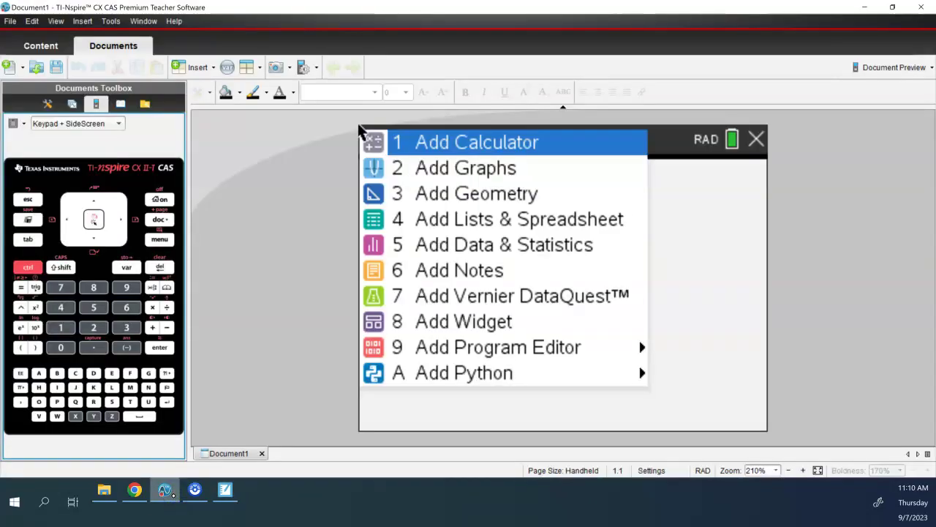
{"action": "key", "text": "Home"}
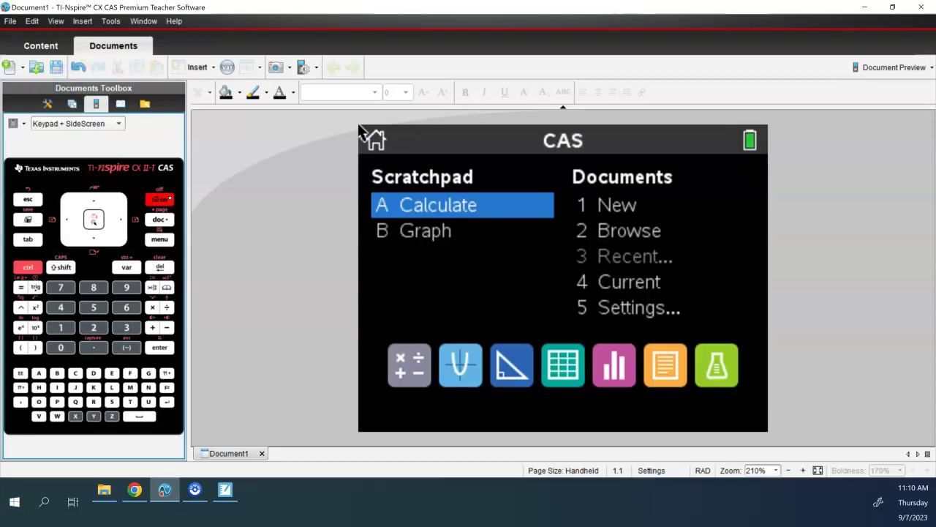
{"action": "left_click", "coordinate": [162, 199]}
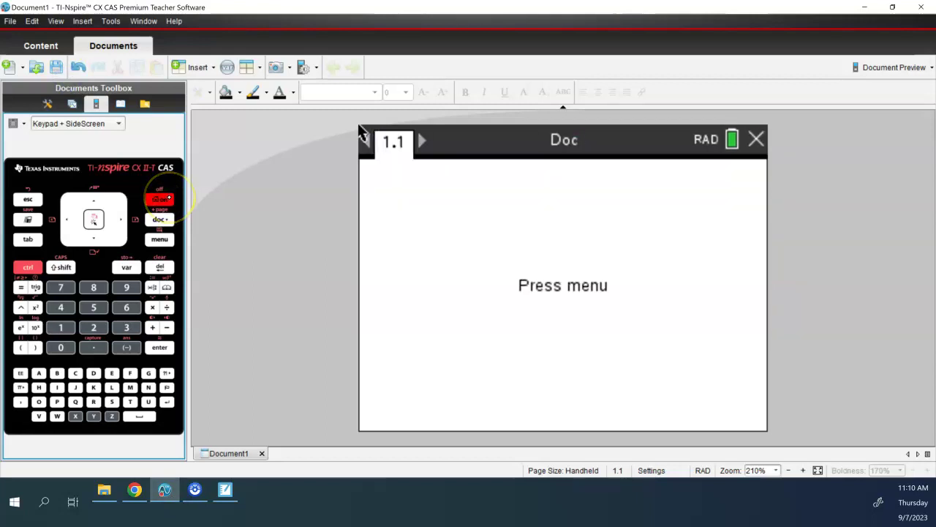
{"action": "left_click", "coordinate": [163, 199]}
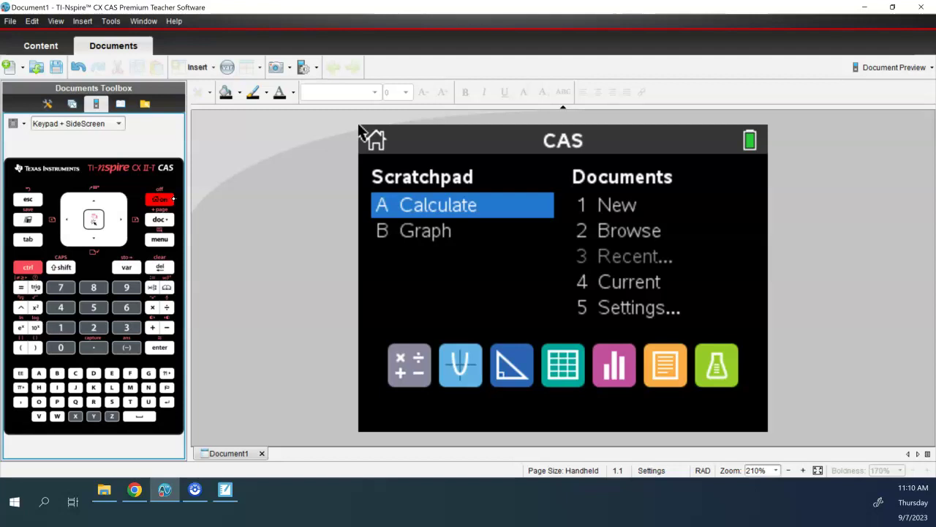
{"action": "left_click", "coordinate": [622, 211]}
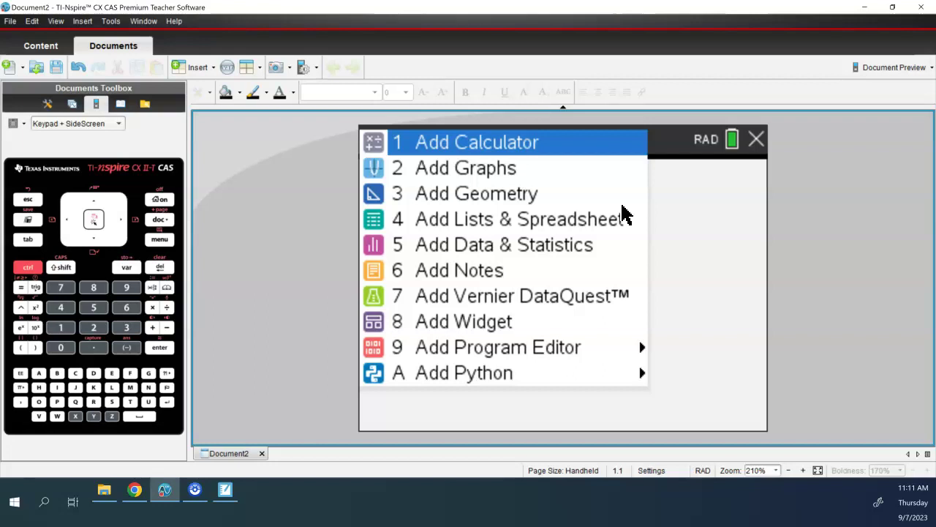
{"action": "key", "text": "2"}
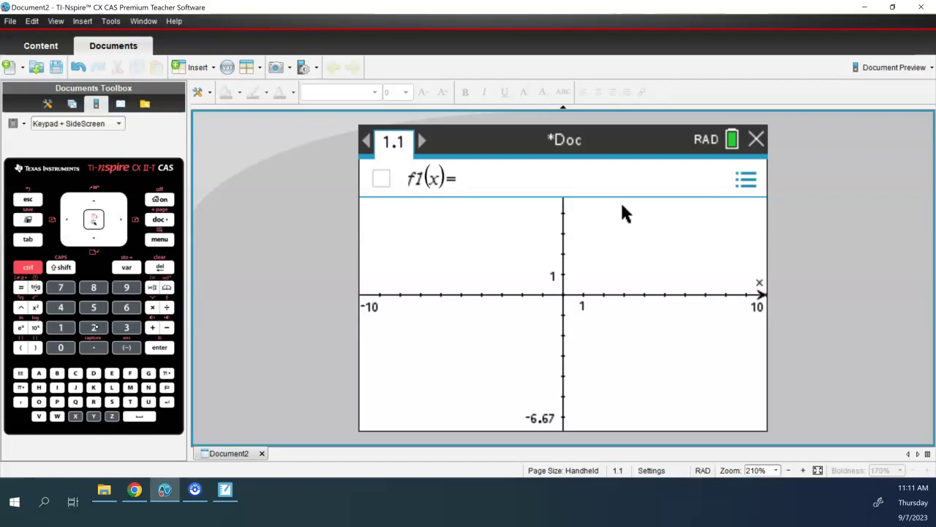
- Enter f1(x)=4x²−8x+3 as the function and plot it on the Graphs page
{"action": "type", "text": "4x^2"}
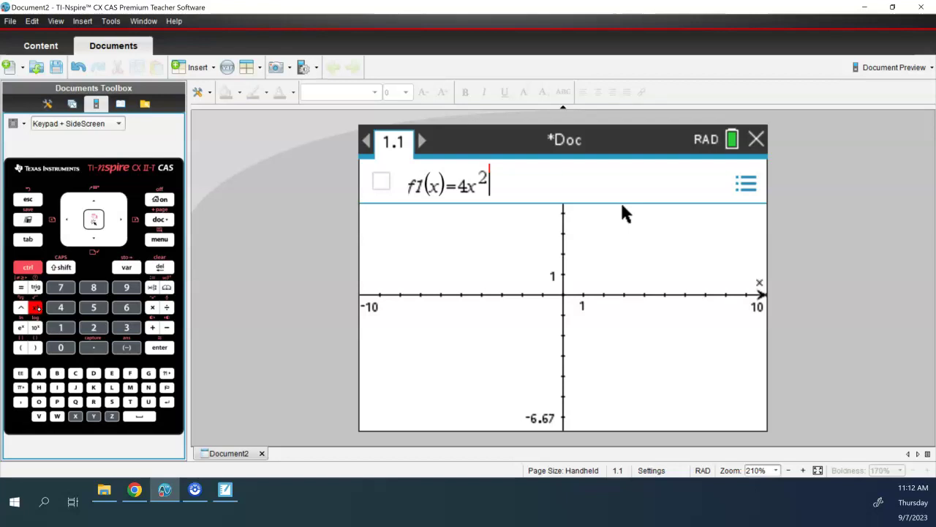
{"action": "type", "text": "-"}
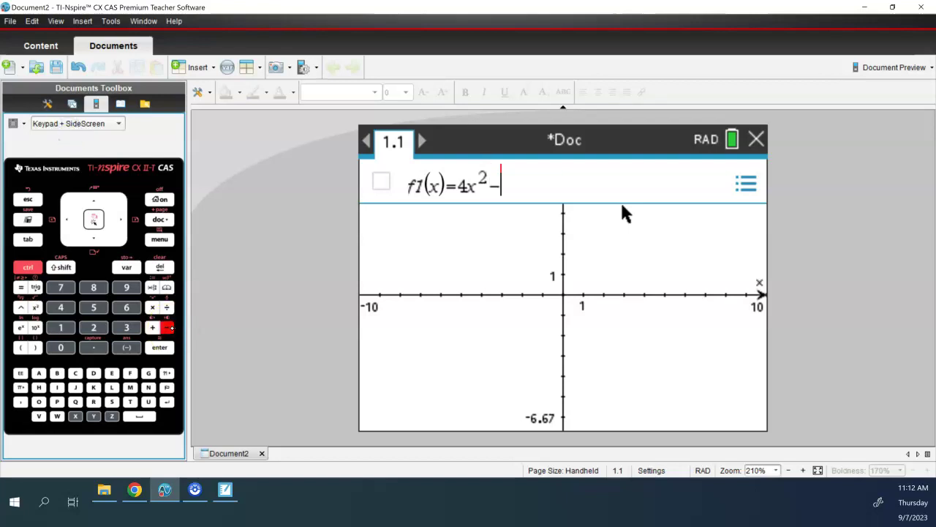
{"action": "type", "text": "8"}
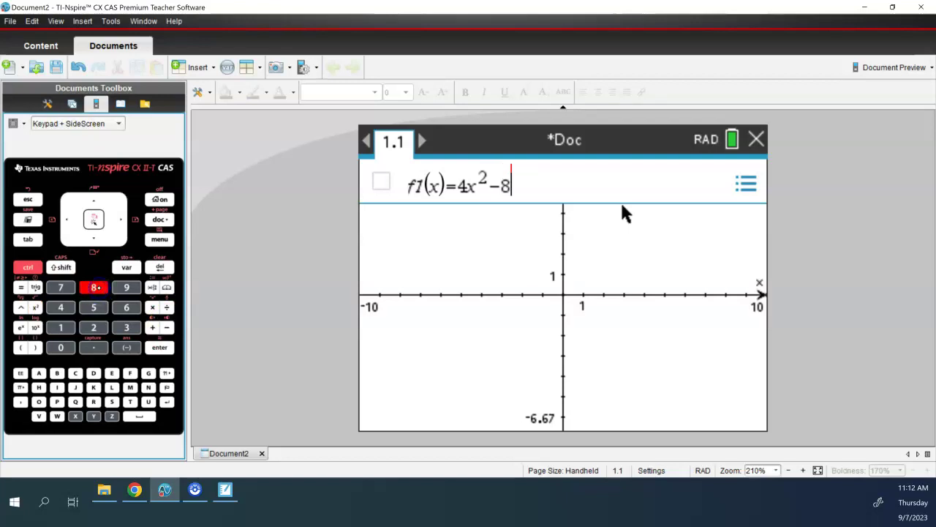
{"action": "type", "text": "x"}
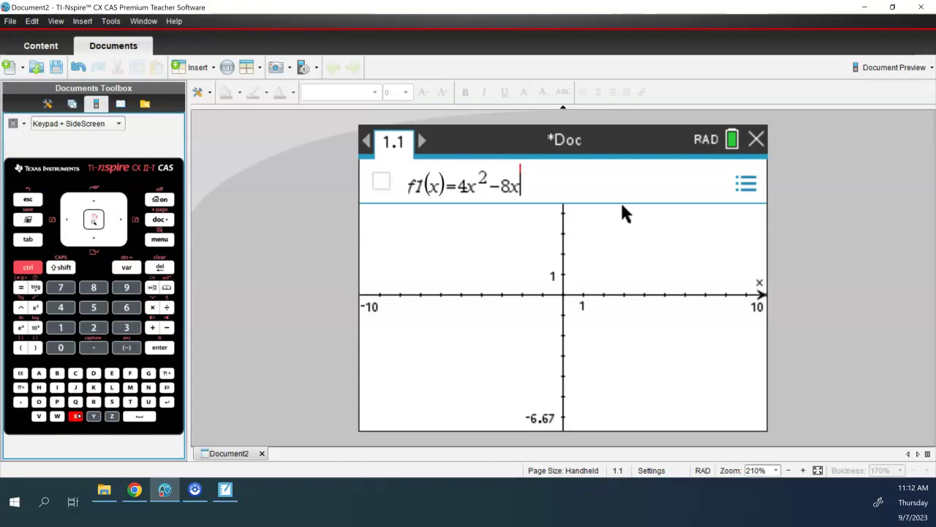
{"action": "type", "text": "+3"}
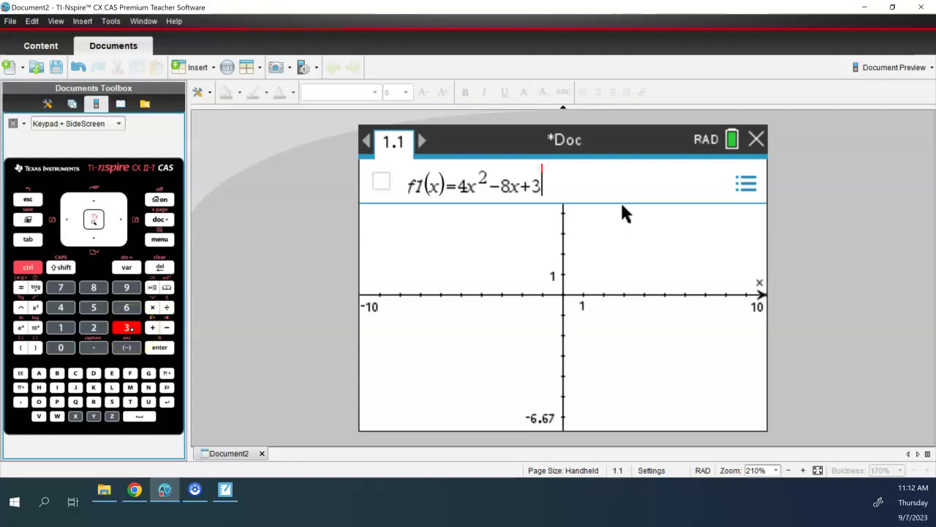
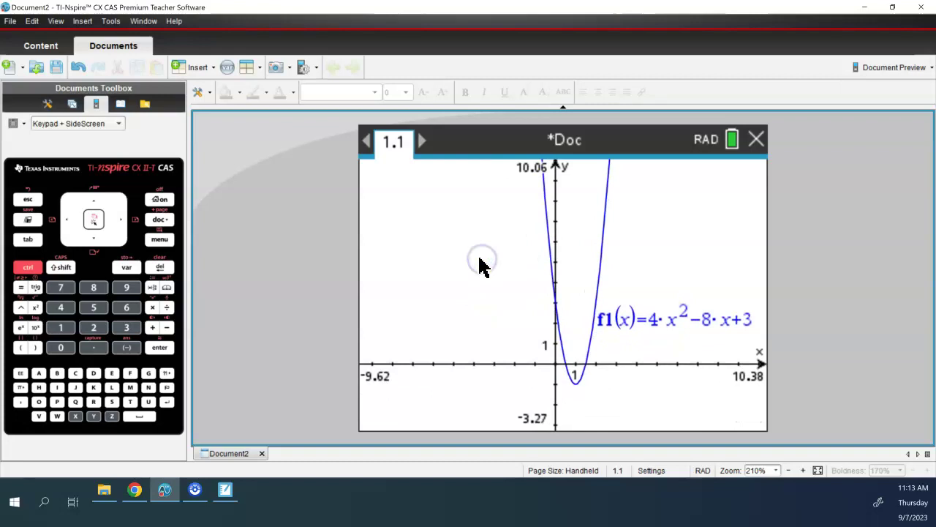
{"action": "left_click", "coordinate": [474, 364]}
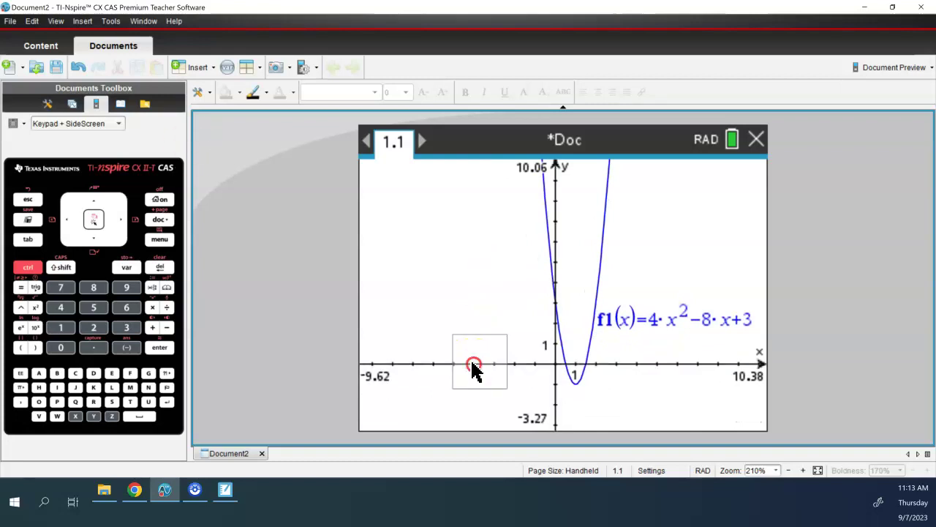
{"action": "right_click", "coordinate": [507, 363]}
{"action": "left_click", "coordinate": [512, 363]}
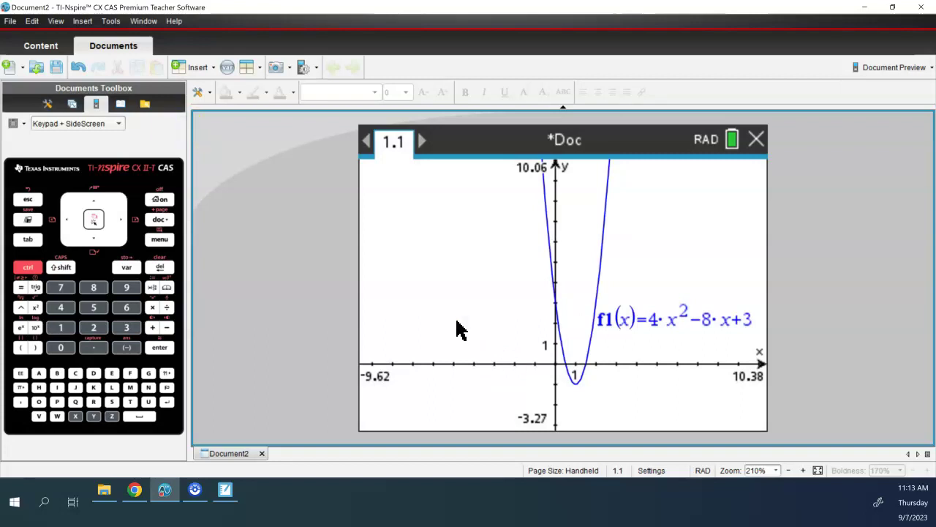
- Stretch the f1 parabola near the y-axis twice, undoing the change to the function each time
{"action": "left_click_drag", "start_coordinate": [556, 267], "coordinate": [564, 265]}
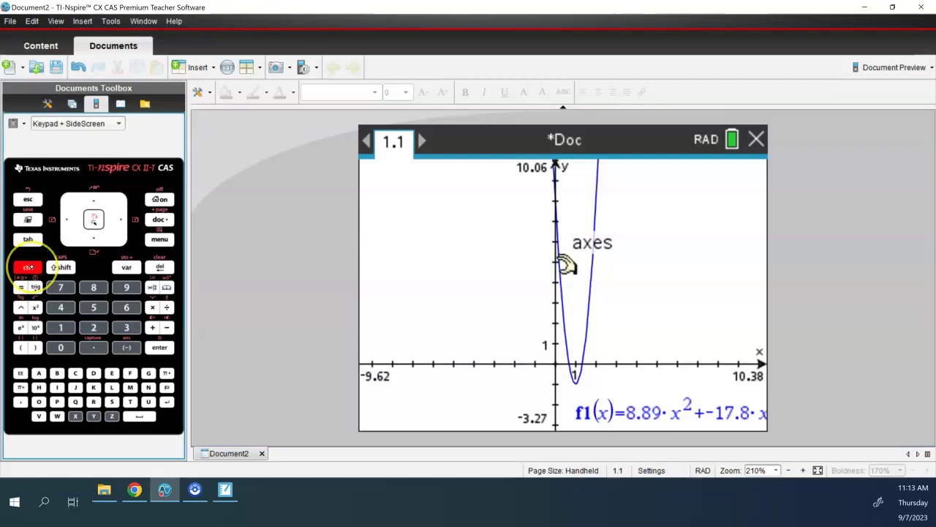
{"action": "key", "text": "ctrl+z"}
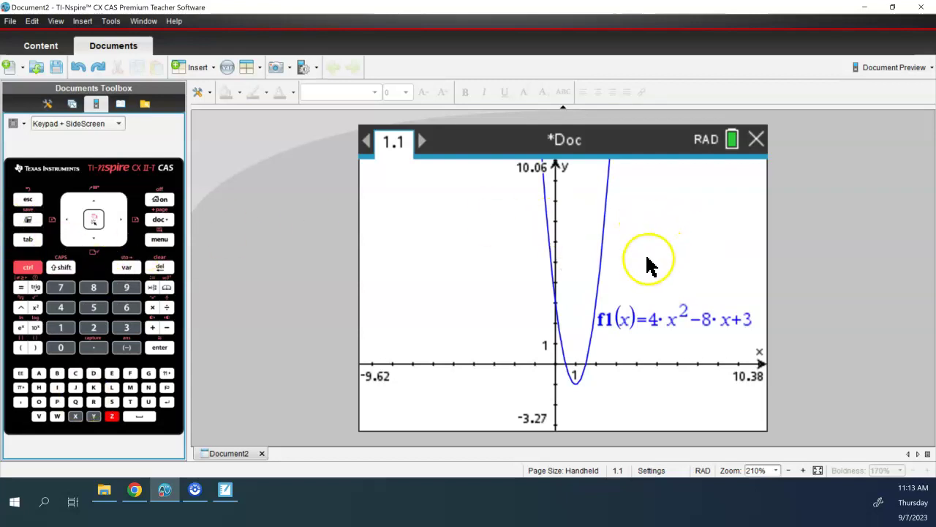
{"action": "left_click", "coordinate": [556, 251]}
{"action": "mouse_move", "coordinate": [556, 251]}
{"action": "left_mouse_down"}
{"action": "mouse_move", "coordinate": [561, 268]}
{"action": "mouse_move", "coordinate": [560, 236]}
{"action": "left_mouse_up"}
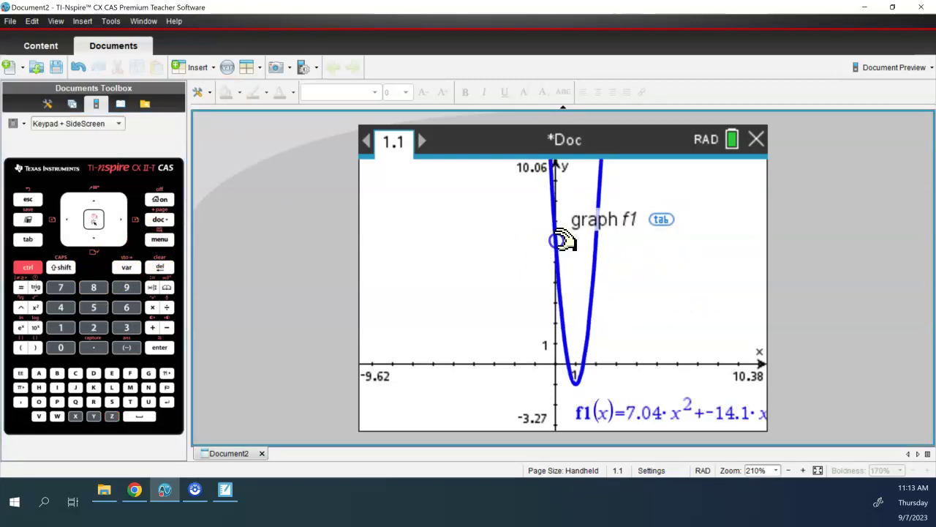
{"action": "key", "text": "ctrl+z"}
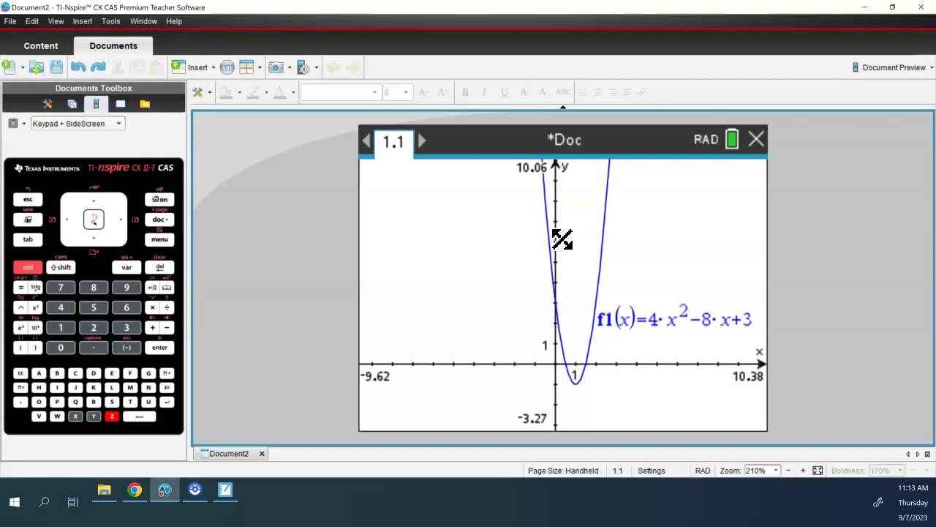
{"action": "left_click", "coordinate": [29, 201]}
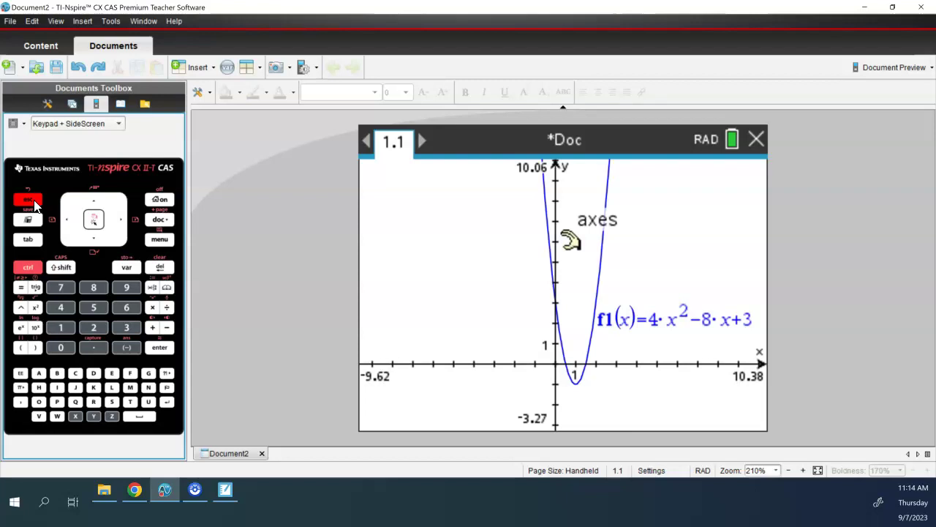
- Find the parabola's left zero with Analyze Graph, bounding it on both sides, and move its coordinate label into the empty area left of the curve
{"action": "left_click", "coordinate": [168, 242]}
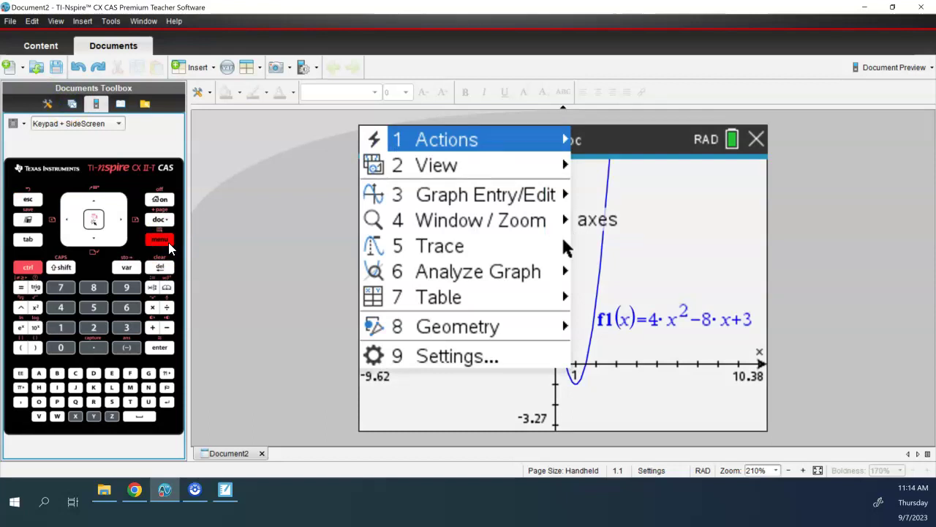
{"action": "left_click", "coordinate": [455, 276]}
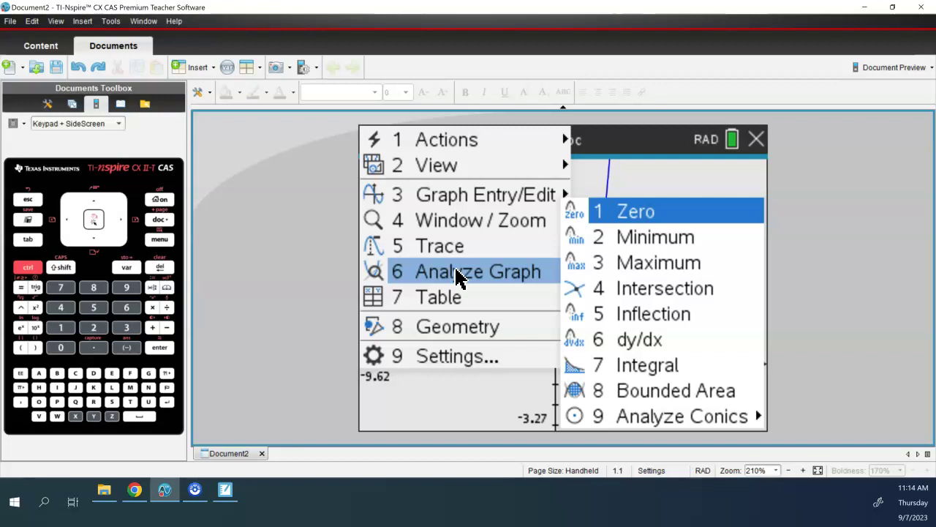
{"action": "left_click", "coordinate": [637, 213]}
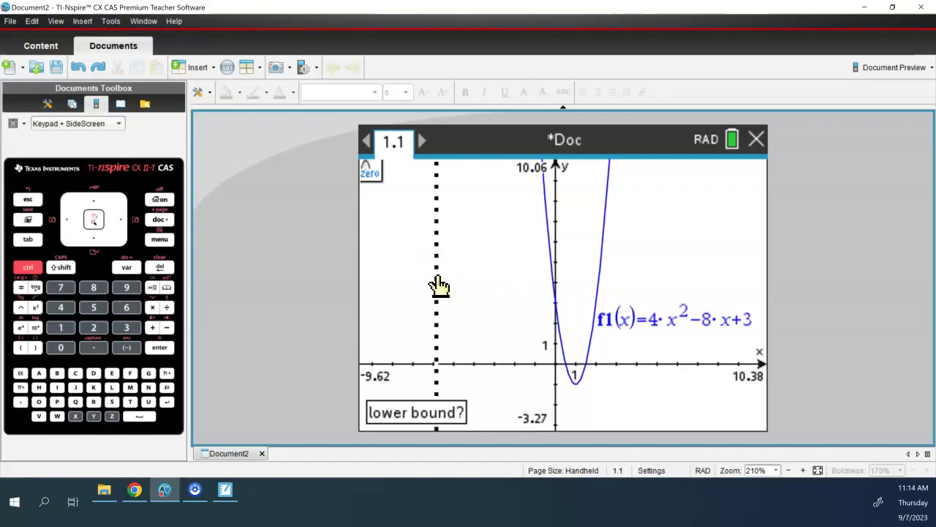
{"action": "left_click", "coordinate": [437, 284]}
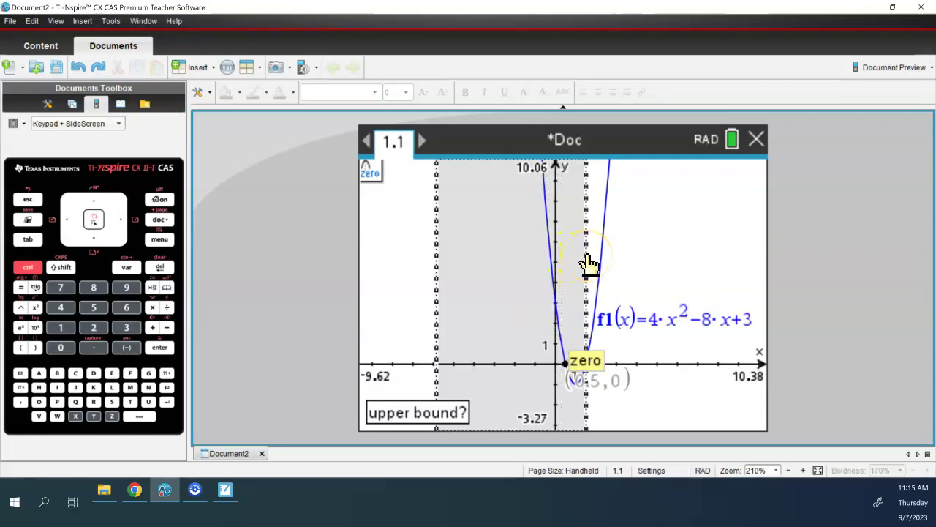
{"action": "left_click", "coordinate": [586, 261]}
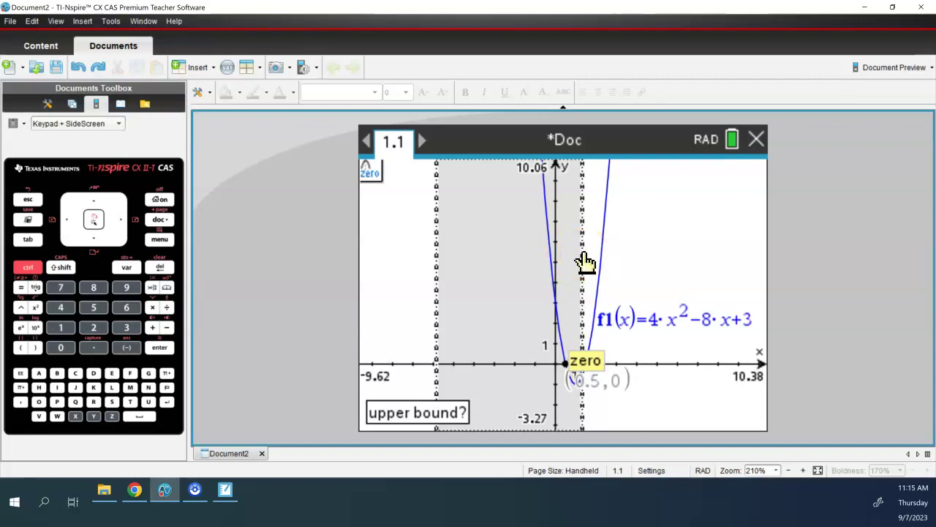
{"action": "left_click", "coordinate": [585, 260]}
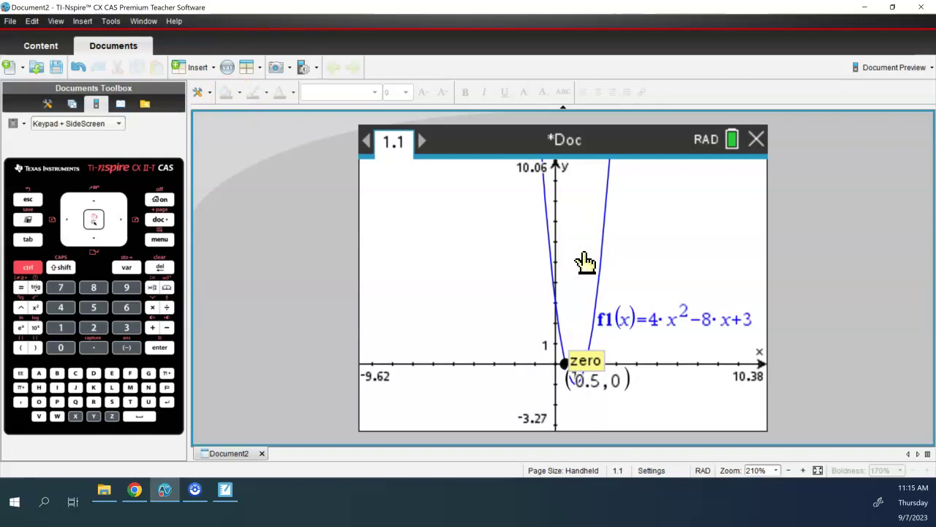
{"action": "left_click_drag", "start_coordinate": [612, 381], "coordinate": [441, 276]}
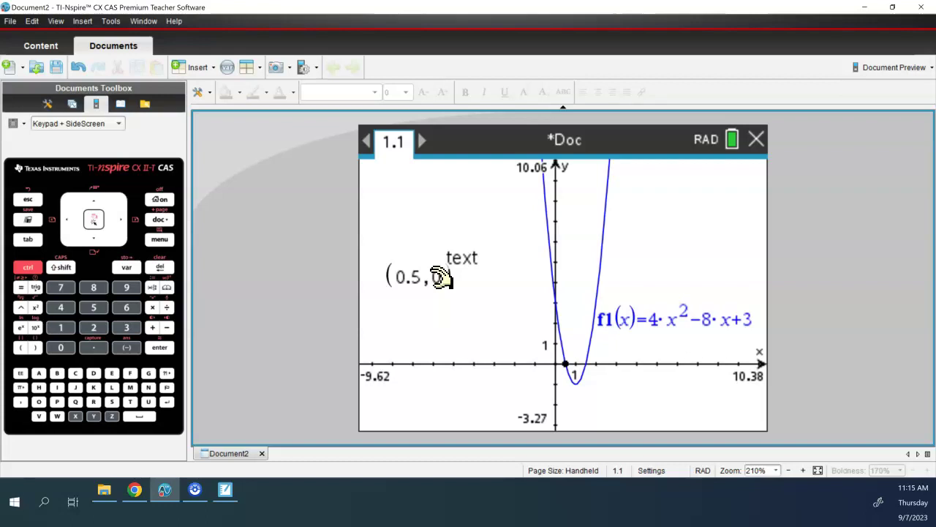
- Find the parabola's right zero with Analyze Graph, setting one bound right of the curve and the other between the two zeros
{"action": "key", "text": "ctrl+m"}
{"action": "mouse_move", "coordinate": [463, 281]}
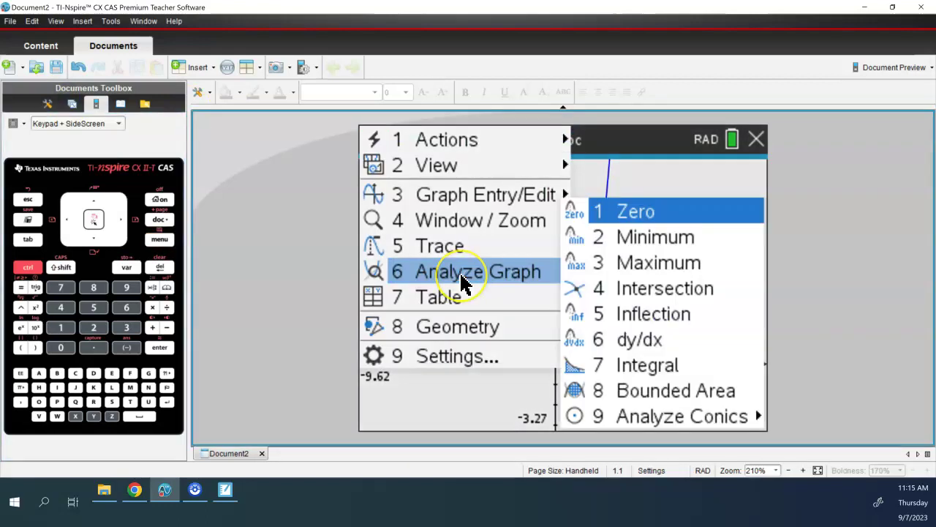
{"action": "left_click", "coordinate": [640, 214]}
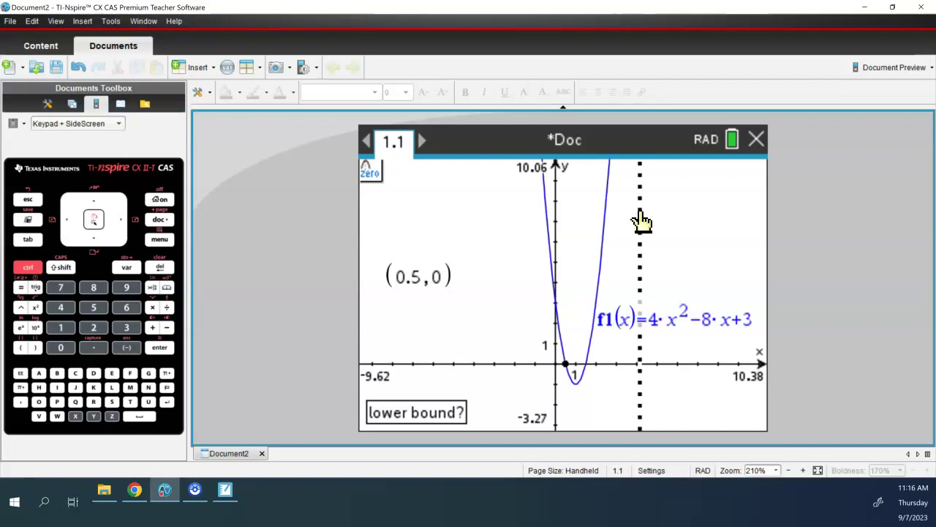
{"action": "left_click", "coordinate": [619, 199]}
{"action": "left_click", "coordinate": [686, 203]}
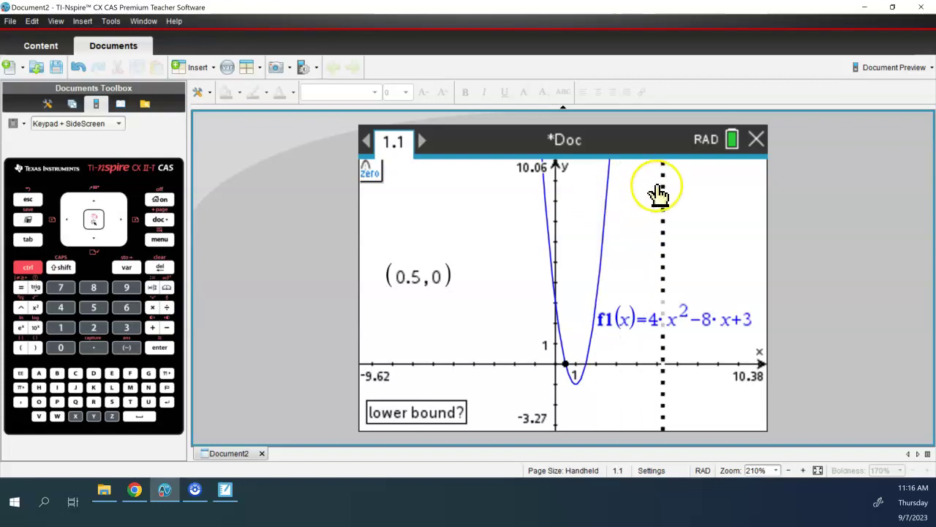
{"action": "left_click", "coordinate": [688, 181]}
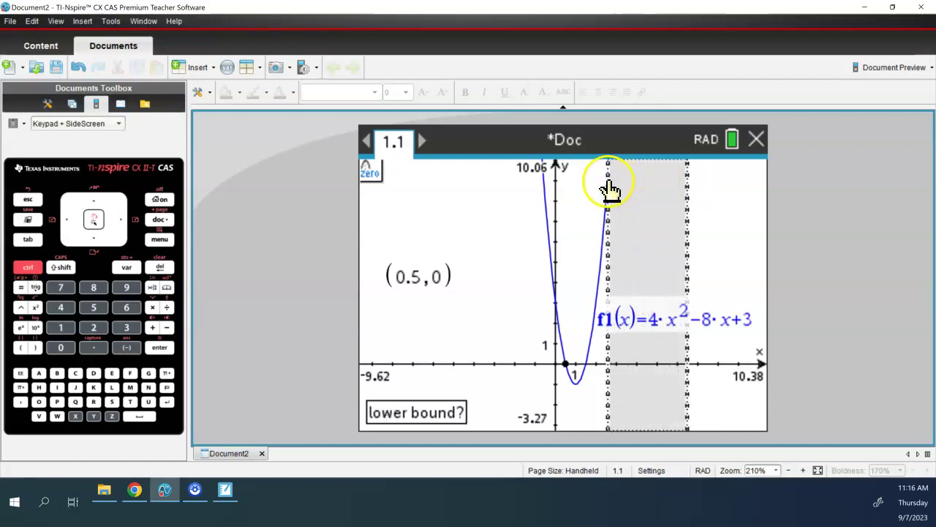
{"action": "left_click", "coordinate": [576, 187]}
- Move the f1 equation label up near the top of the graph and the right zero's coordinate label into the space right of the parabola
{"action": "left_click_drag", "start_coordinate": [638, 313], "coordinate": [706, 327]}
{"action": "left_click_drag", "start_coordinate": [703, 312], "coordinate": [681, 217]}
{"action": "left_click", "coordinate": [666, 374]}
{"action": "left_click_drag", "start_coordinate": [666, 375], "coordinate": [704, 280]}
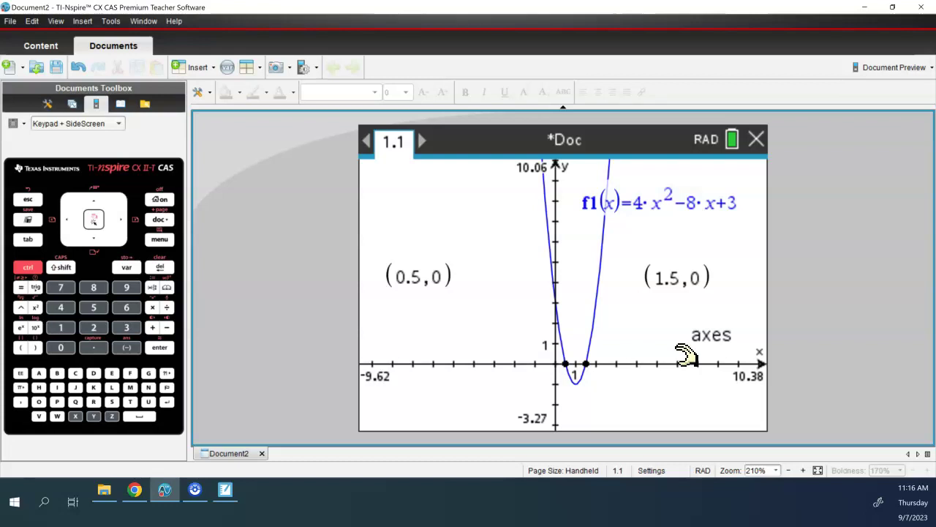
- Switch to SMART Notebook, go to the next notes page and highlight the equation |2x−3| = x² in yellow
{"action": "left_click", "coordinate": [195, 490]}
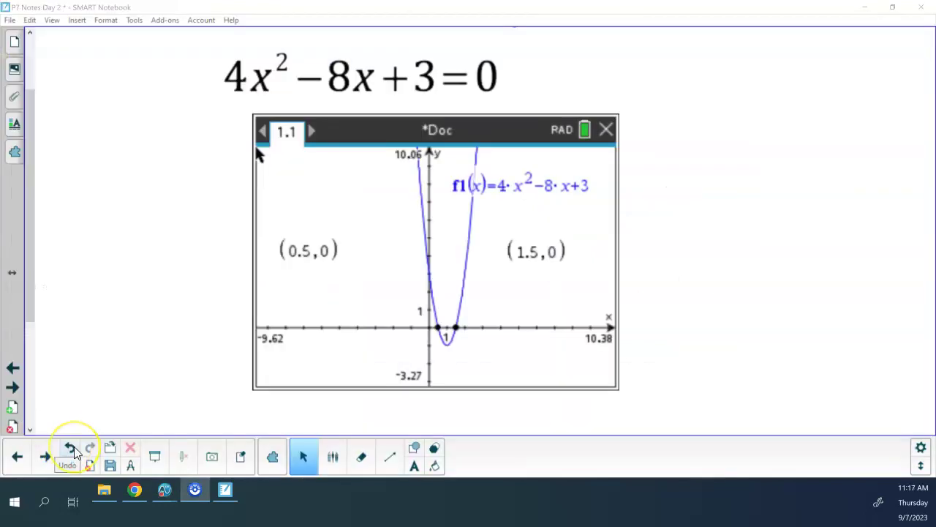
{"action": "left_click", "coordinate": [13, 388]}
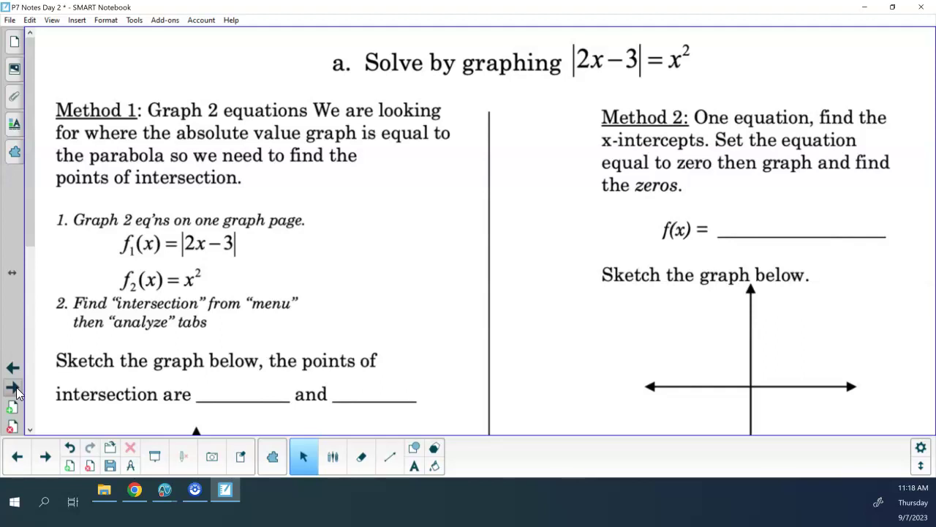
{"action": "left_click", "coordinate": [333, 458]}
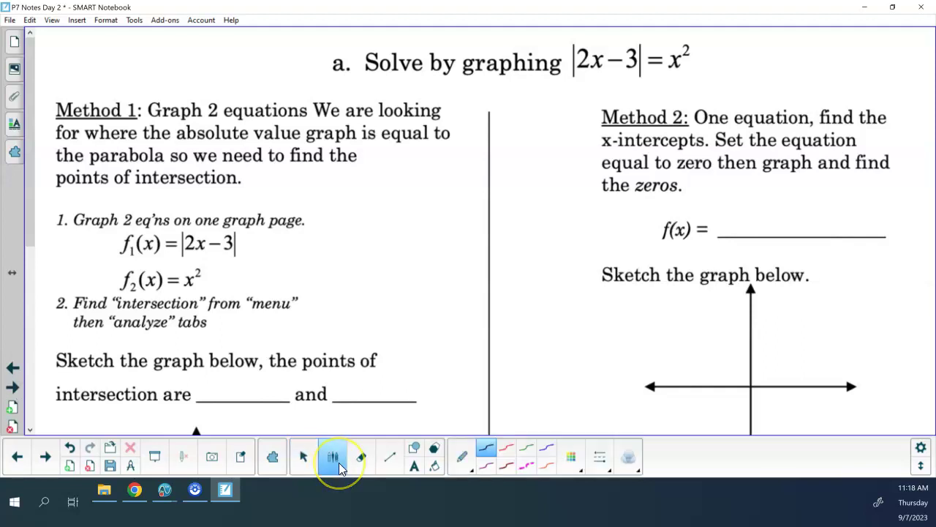
{"action": "left_click", "coordinate": [464, 458]}
{"action": "left_click", "coordinate": [414, 326]}
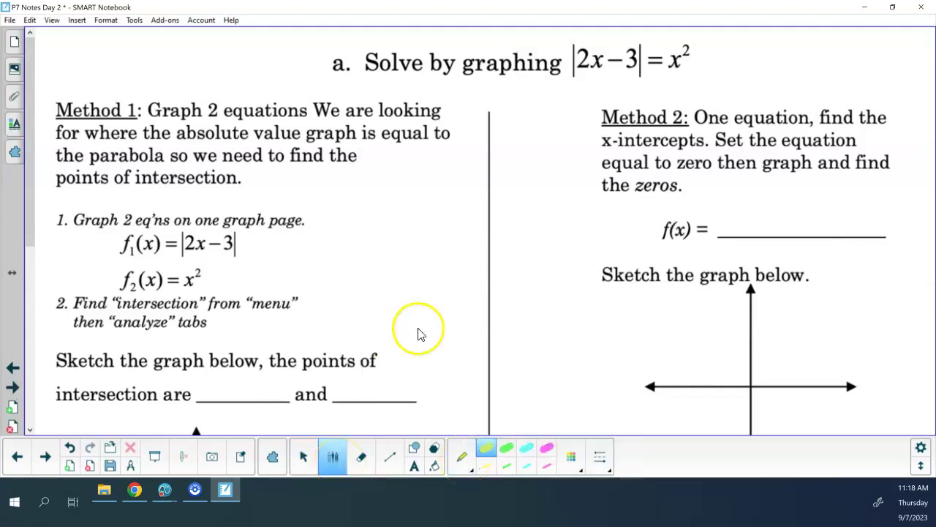
{"action": "left_click_drag", "start_coordinate": [572, 59], "coordinate": [702, 58]}
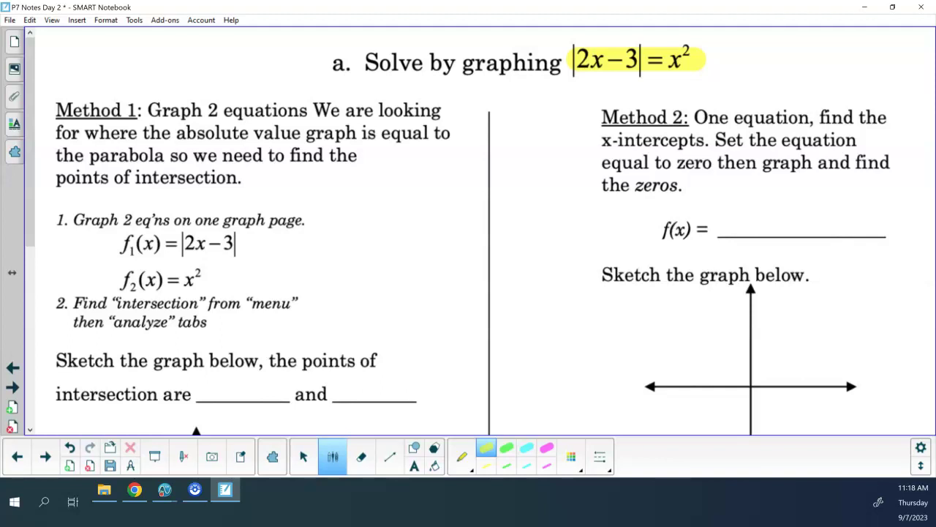
- Switch to TI-Nspire, reopen the f1 function entry and clear its expression
{"action": "left_click", "coordinate": [165, 491]}
{"action": "left_click", "coordinate": [137, 445]}
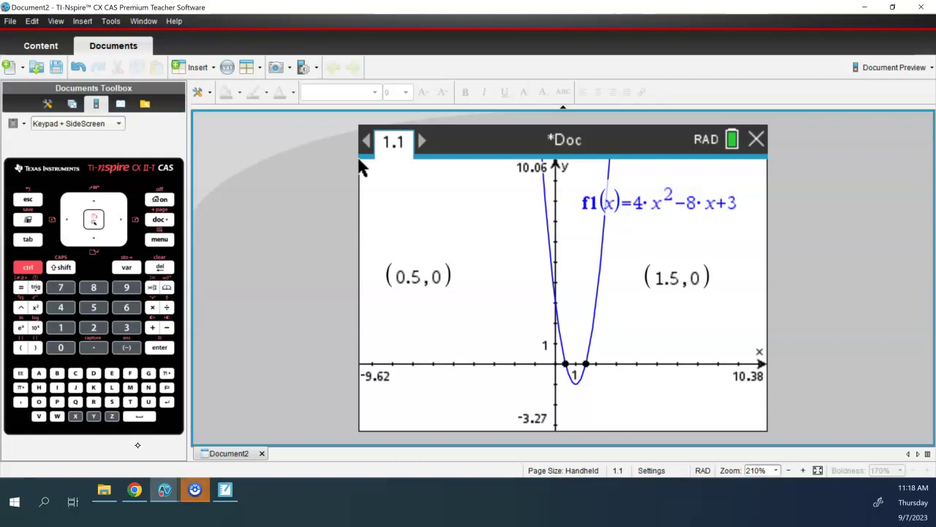
{"action": "left_click", "coordinate": [27, 239]}
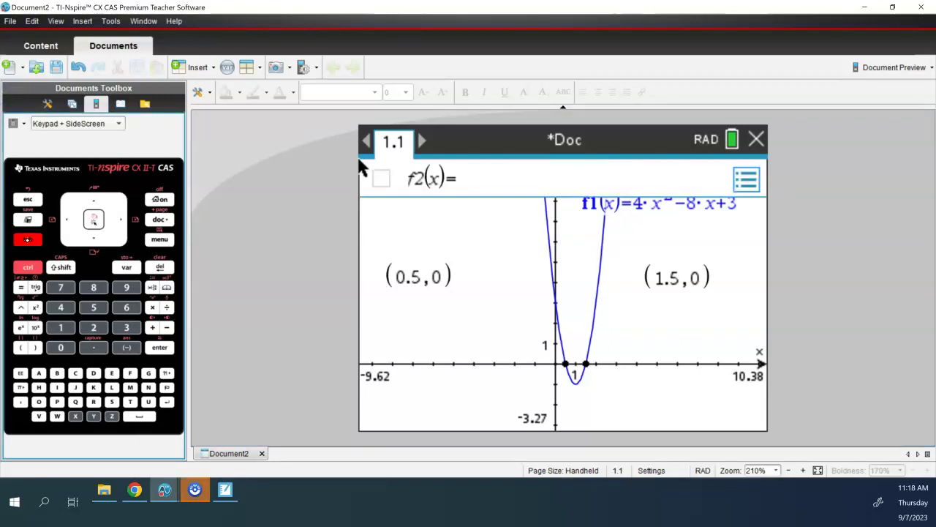
{"action": "key", "text": "Escape"}
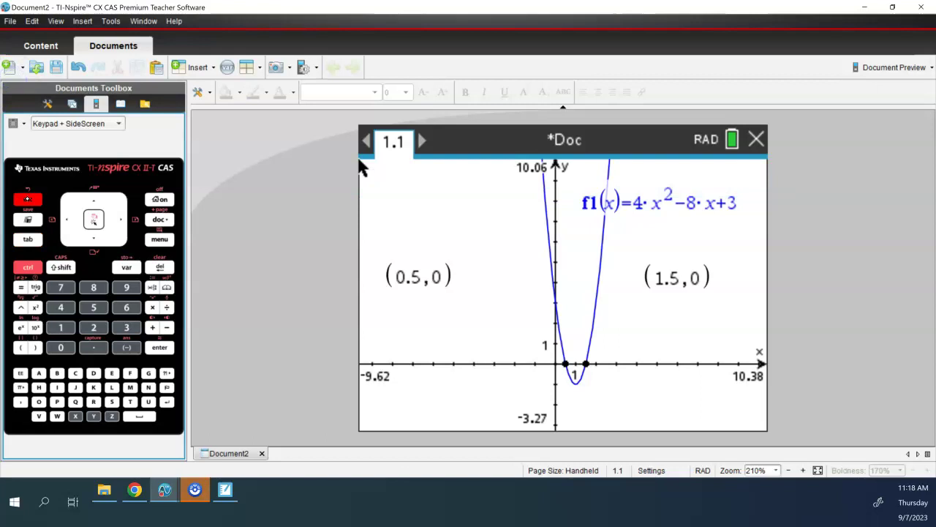
{"action": "key", "text": "Tab"}
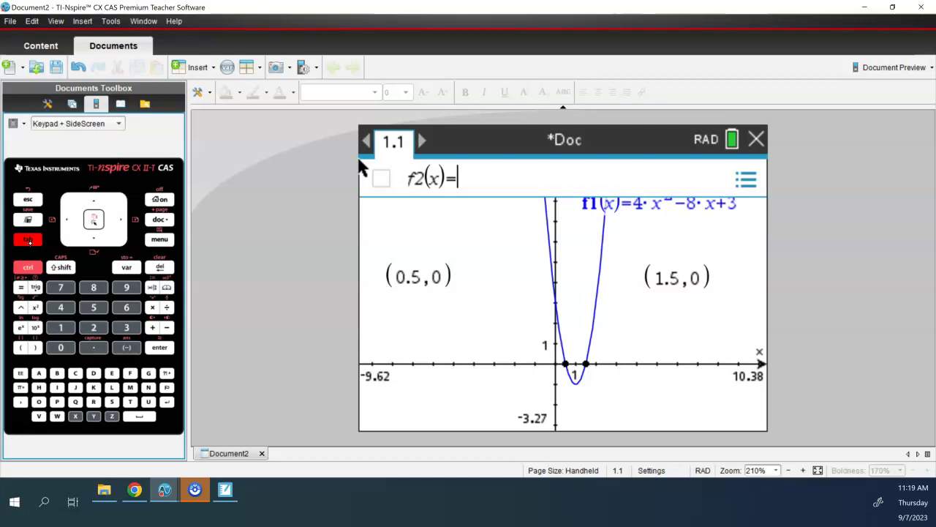
{"action": "key", "text": "Up"}
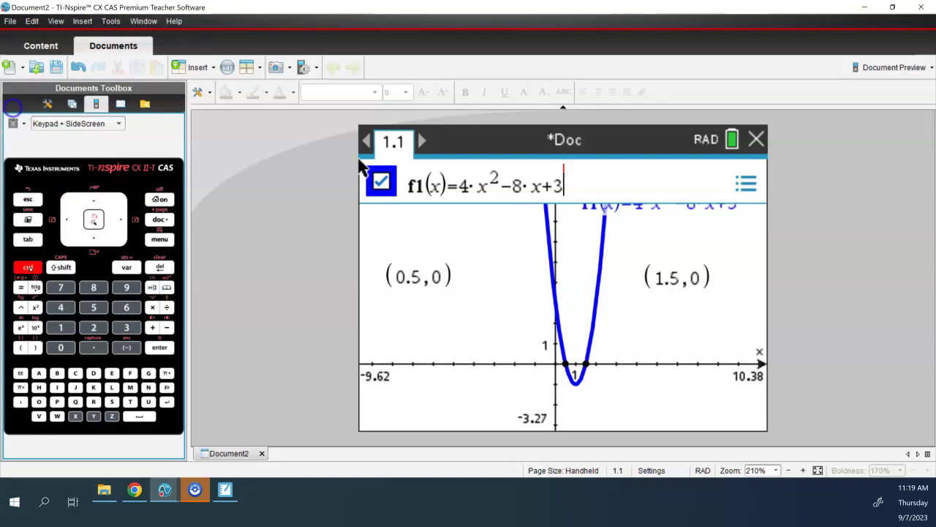
{"action": "key", "text": "ctrl+BackSpace"}
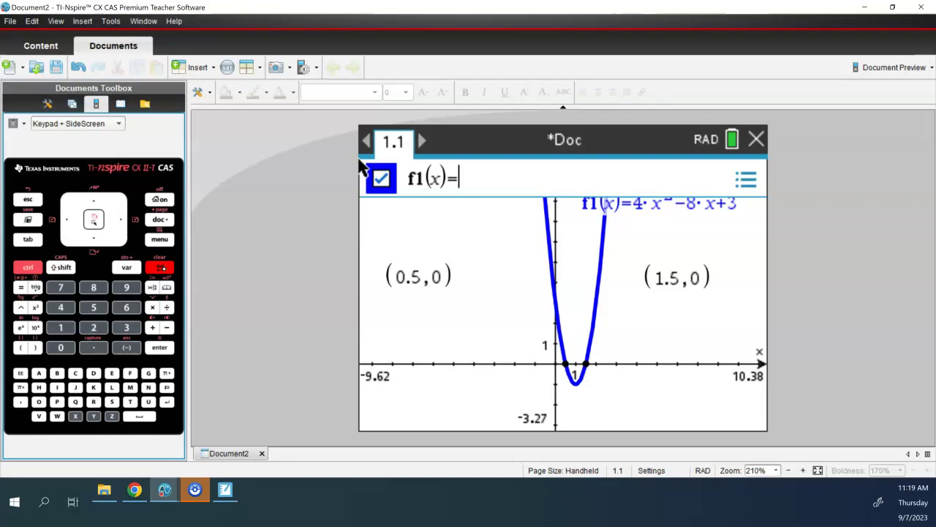
- Graph f1(x)=|2x−3| using the absolute value template, and move the (1.5,0) coordinate label below the x-axis
{"action": "key", "text": "ctrl+shift+t"}
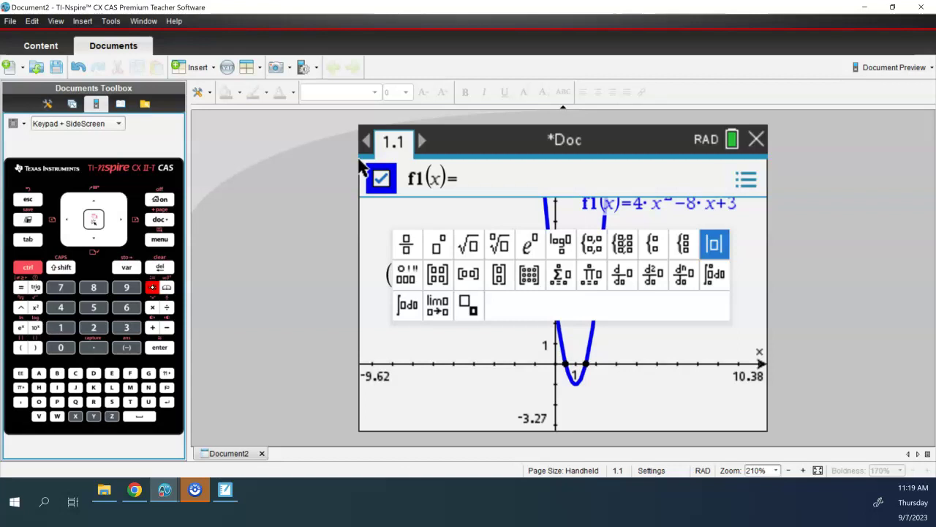
{"action": "left_click", "coordinate": [715, 248]}
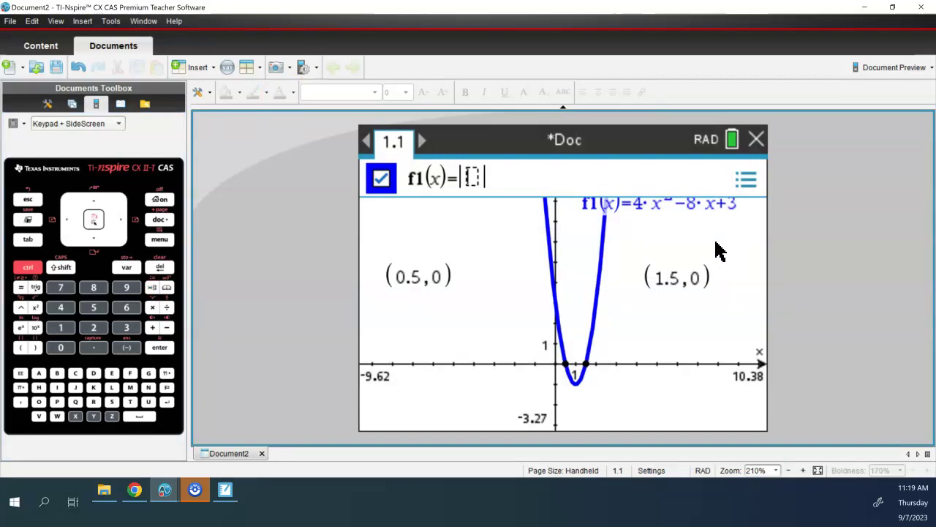
{"action": "left_click", "coordinate": [94, 327]}
{"action": "type", "text": "x"}
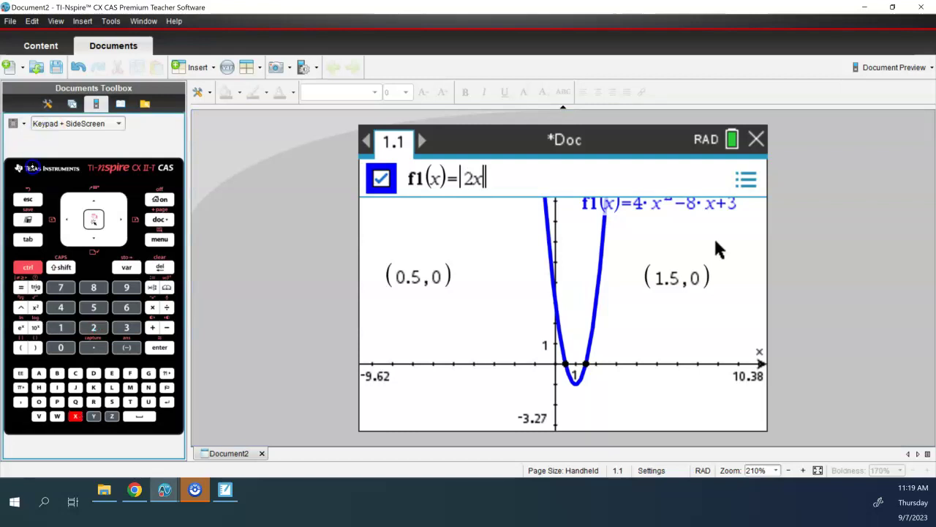
{"action": "left_click", "coordinate": [167, 327]}
{"action": "type", "text": "3"}
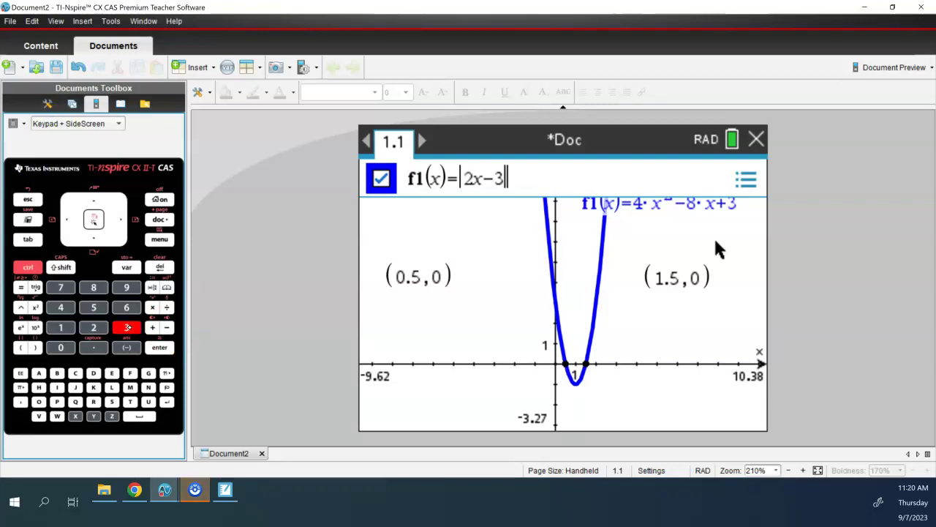
{"action": "key", "text": "Return"}
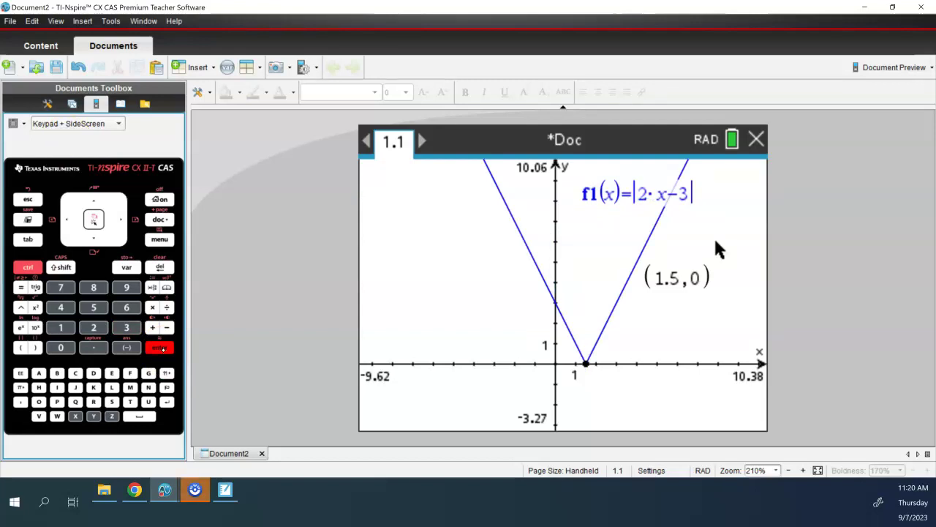
{"action": "mouse_move", "coordinate": [689, 297]}
{"action": "left_mouse_down"}
{"action": "mouse_move", "coordinate": [673, 397]}
{"action": "mouse_move", "coordinate": [634, 409]}
{"action": "mouse_move", "coordinate": [604, 393]}
{"action": "left_mouse_up"}
{"action": "left_click", "coordinate": [203, 161]}
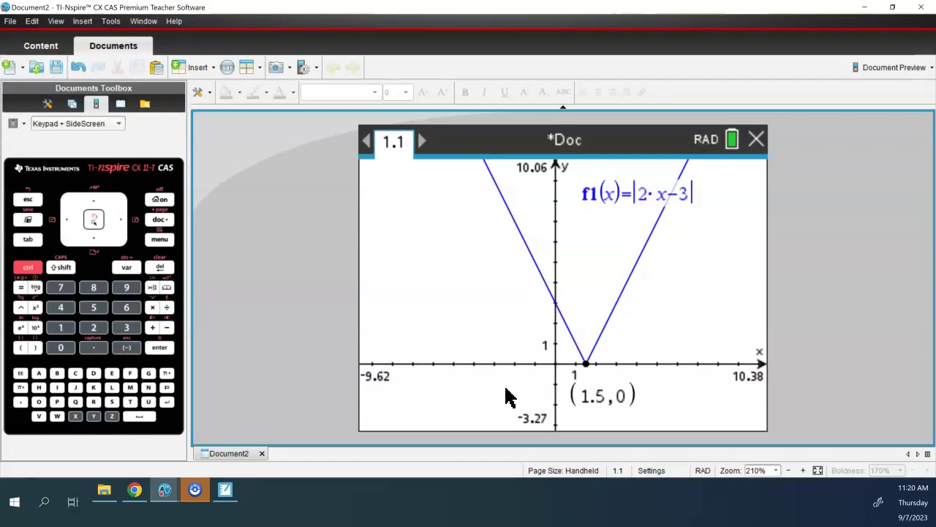
- Graph f2(x)=x² and move the f1 and f2 equation labels into the space right of the graphs, f1 above f2
{"action": "key", "text": "Tab"}
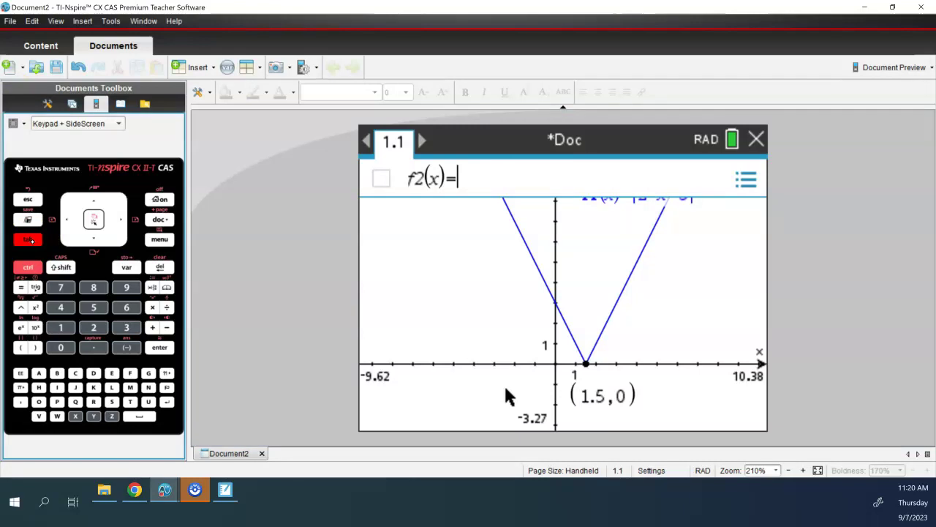
{"action": "type", "text": "x^2"}
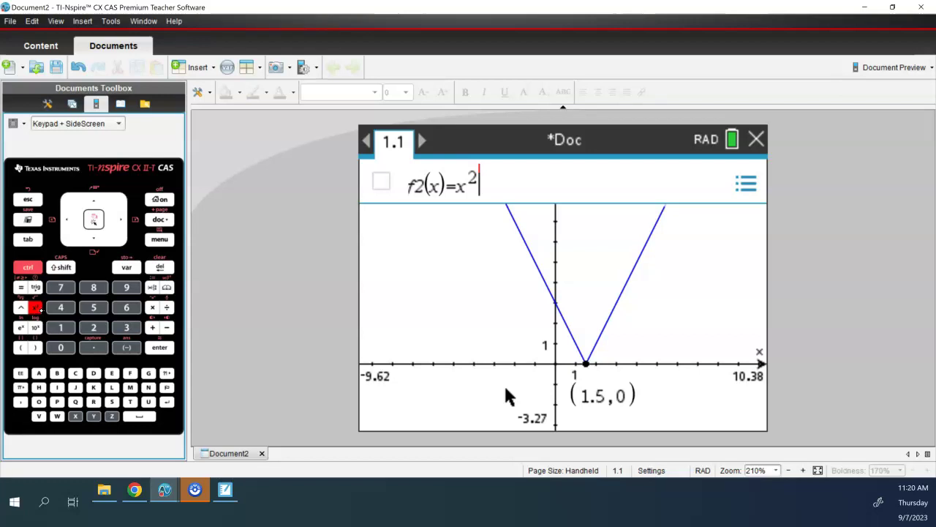
{"action": "key", "text": "Return"}
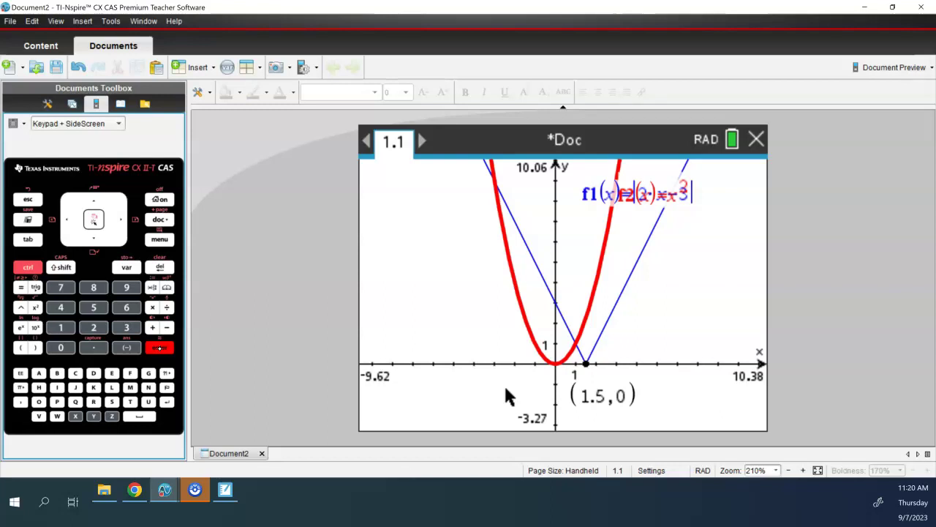
{"action": "left_click_drag", "start_coordinate": [654, 198], "coordinate": [704, 287]}
{"action": "left_click_drag", "start_coordinate": [692, 205], "coordinate": [742, 257]}
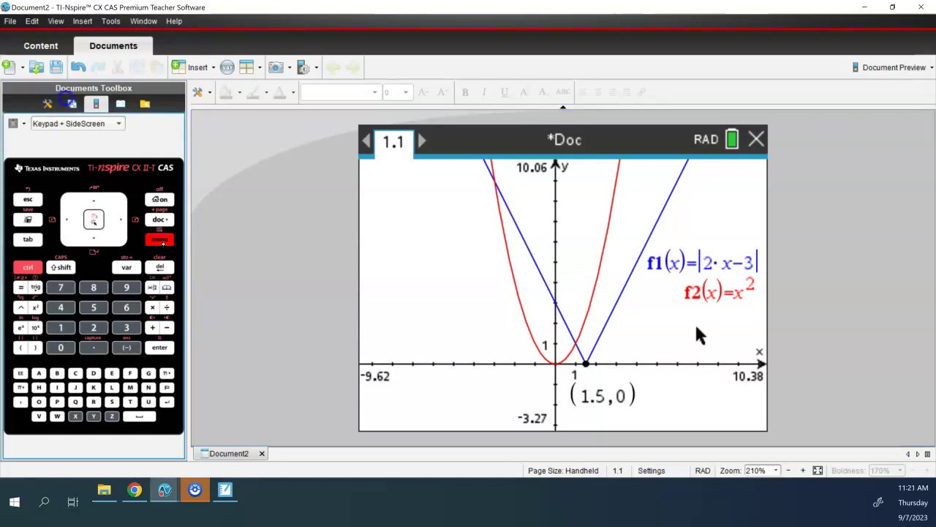
- Find the left intersection of the two graphs with Analyze Graph and move its coordinate label into the empty area left of the curves
{"action": "key", "text": "ctrl+m"}
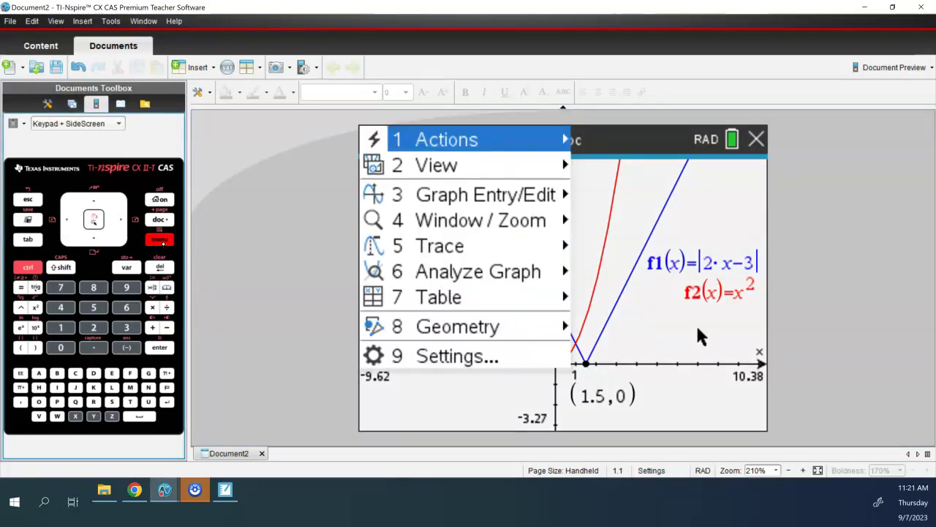
{"action": "left_click", "coordinate": [459, 274]}
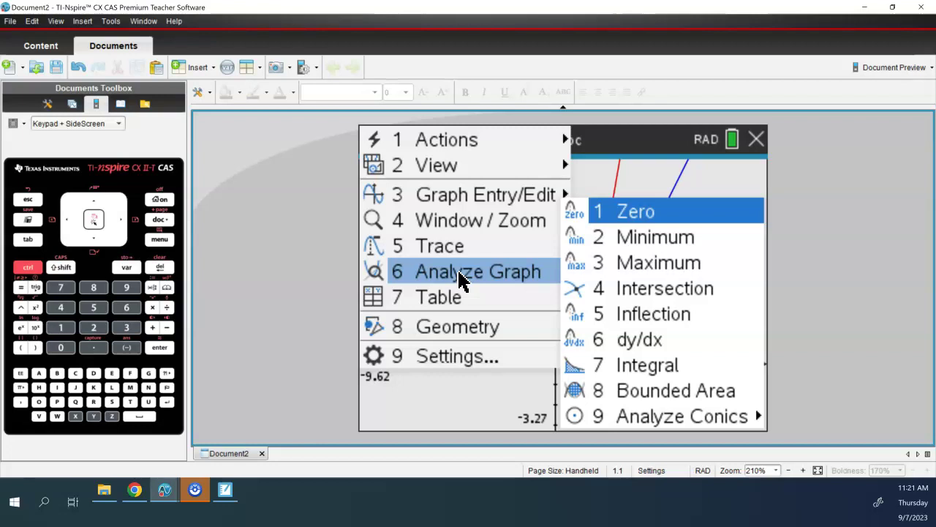
{"action": "key", "text": "Return"}
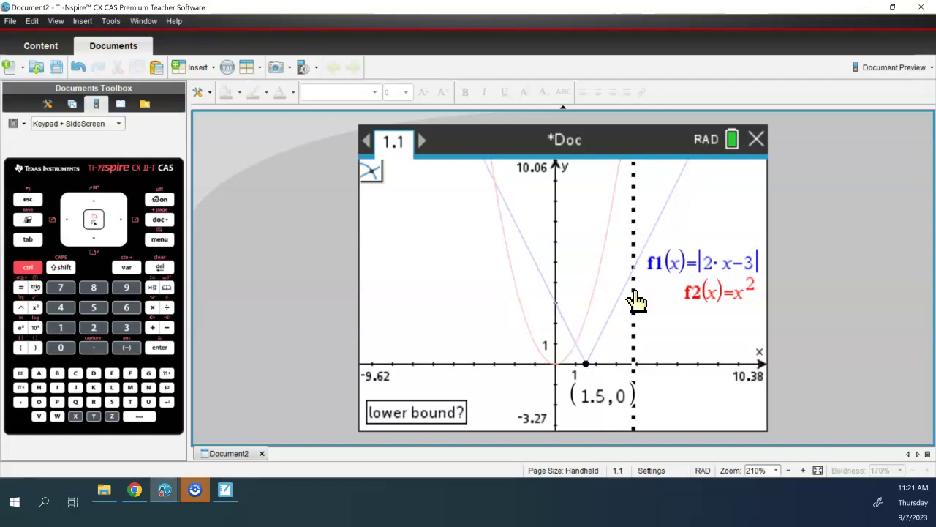
{"action": "left_click", "coordinate": [437, 249]}
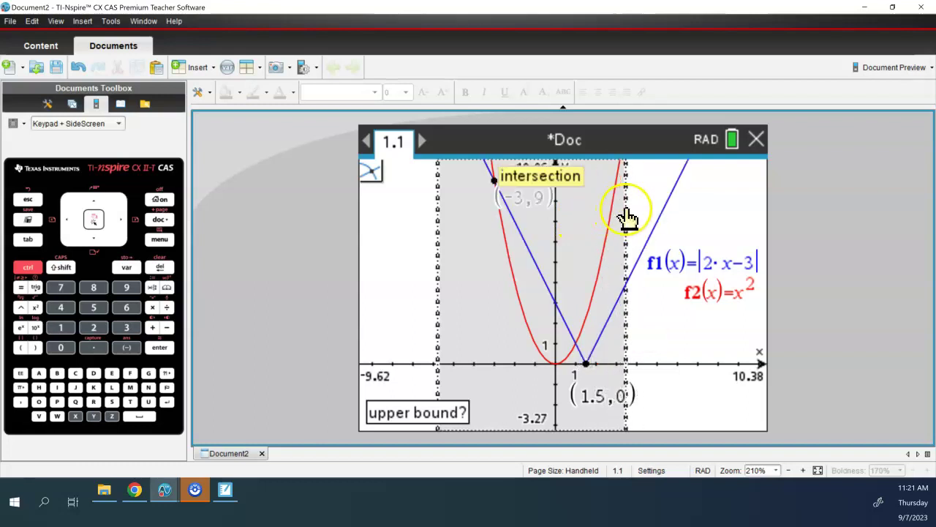
{"action": "left_click", "coordinate": [569, 211]}
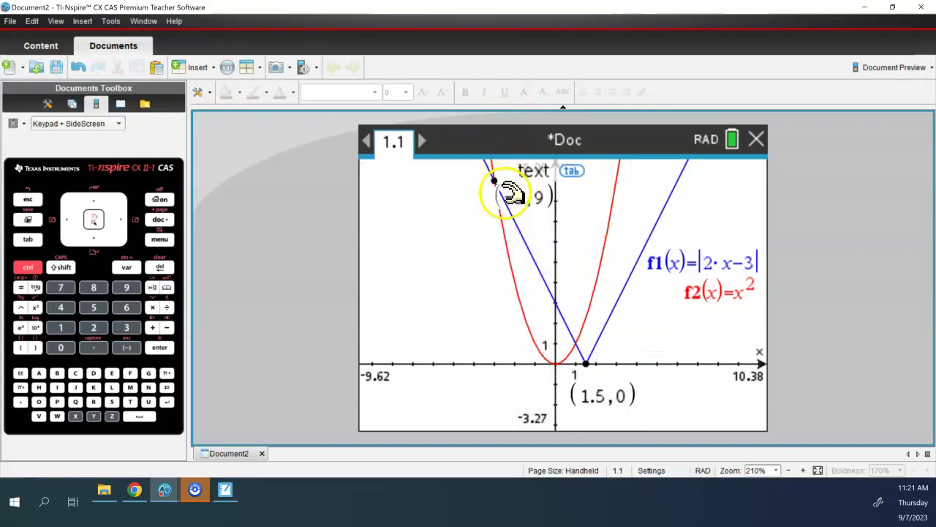
{"action": "left_click_drag", "start_coordinate": [515, 196], "coordinate": [439, 224]}
- Find the right intersection with Analyze Graph, bounding it on both sides, and move its coordinate label beneath the left intersection's label
{"action": "left_click", "coordinate": [160, 239]}
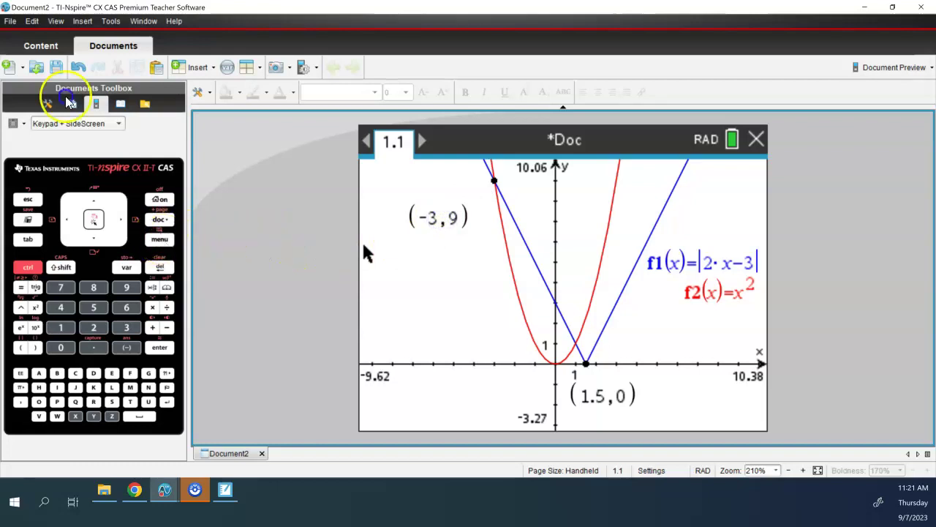
{"action": "mouse_move", "coordinate": [432, 272]}
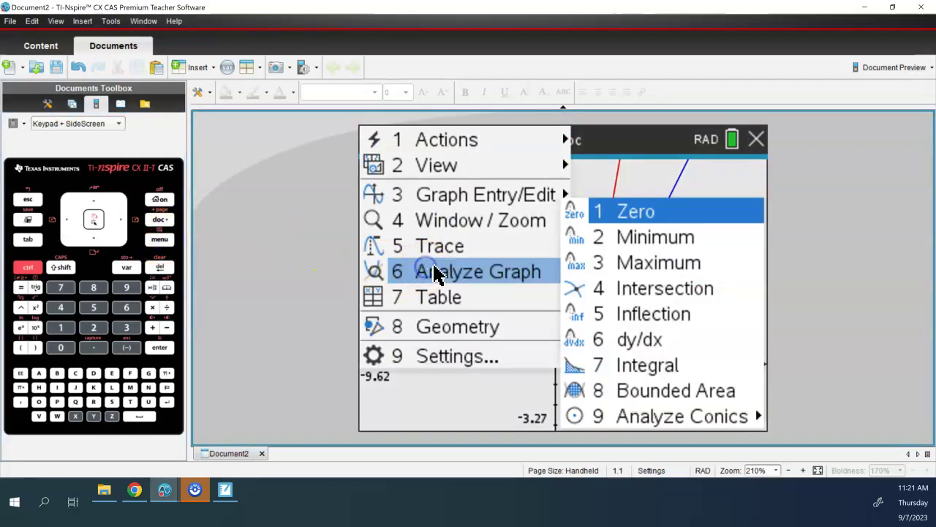
{"action": "left_click", "coordinate": [616, 288]}
{"action": "mouse_move", "coordinate": [616, 288]}
{"action": "left_mouse_down"}
{"action": "mouse_move", "coordinate": [568, 288]}
{"action": "mouse_move", "coordinate": [537, 307]}
{"action": "mouse_move", "coordinate": [534, 292]}
{"action": "left_mouse_up"}
{"action": "left_click", "coordinate": [604, 293]}
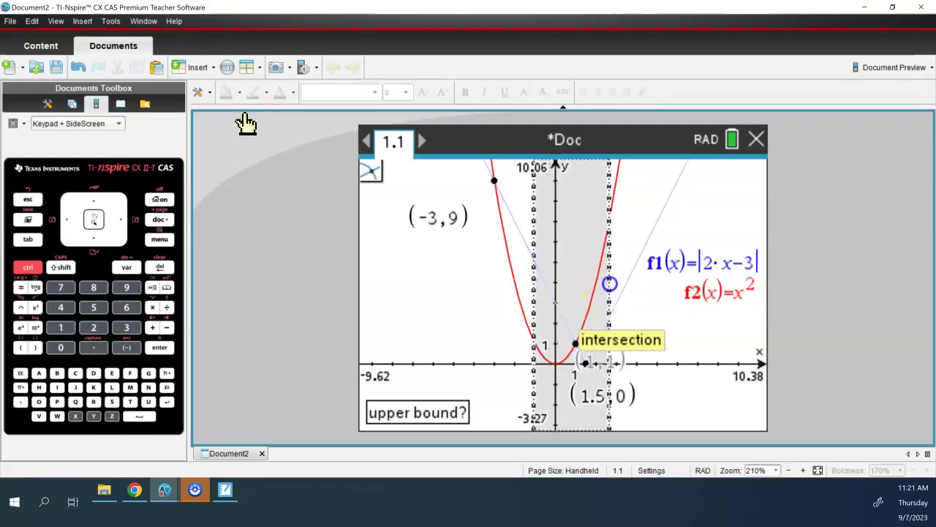
{"action": "left_click_drag", "start_coordinate": [622, 362], "coordinate": [461, 270]}
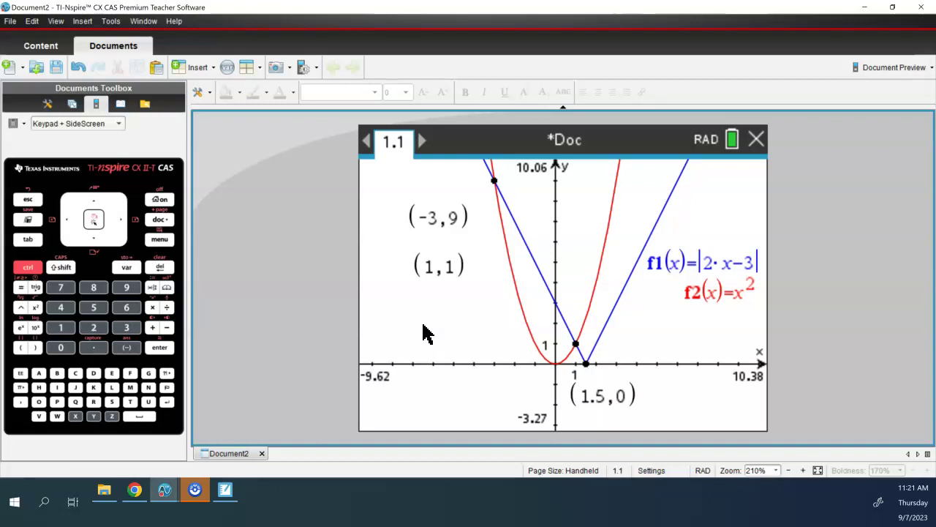
- Capture the graph screen, paste it into the SMART Notebook page and place it below the points of intersection blanks under Method 1
{"action": "key", "text": "ctrl+j"}
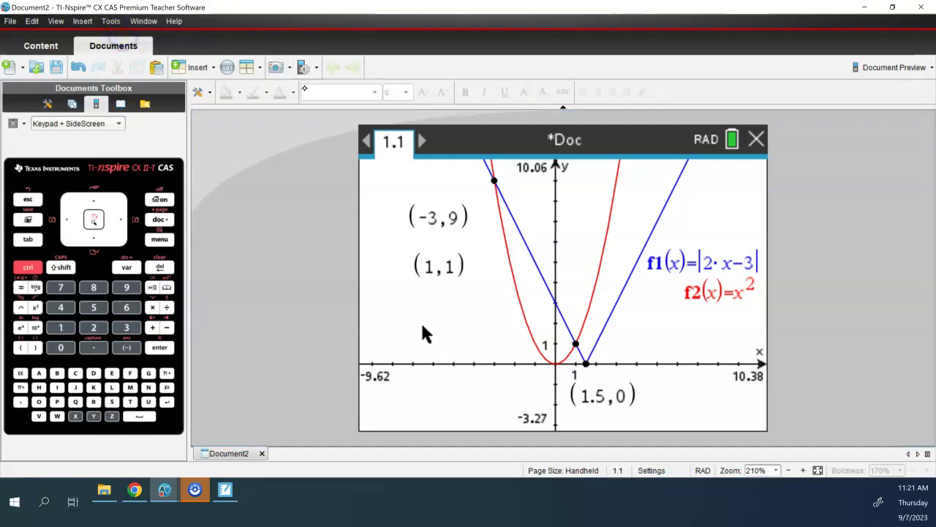
{"action": "left_click", "coordinate": [227, 490]}
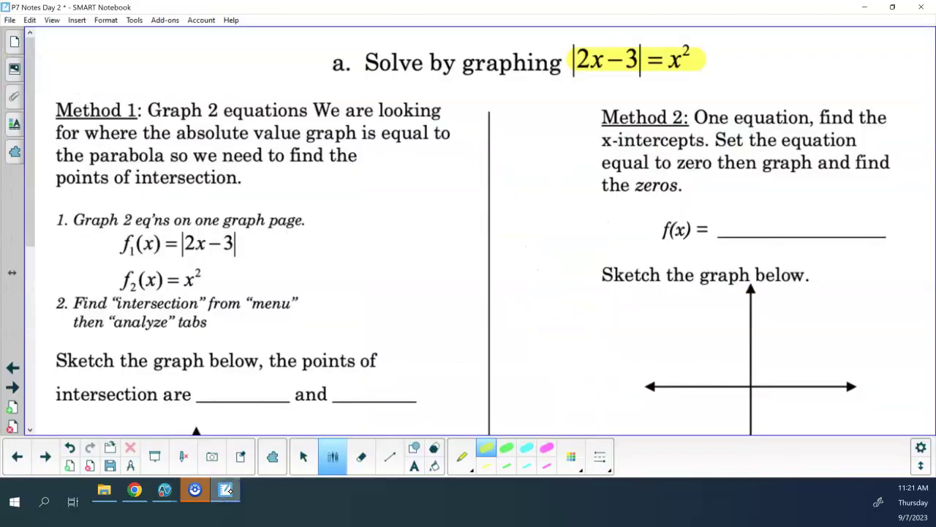
{"action": "left_click", "coordinate": [165, 490]}
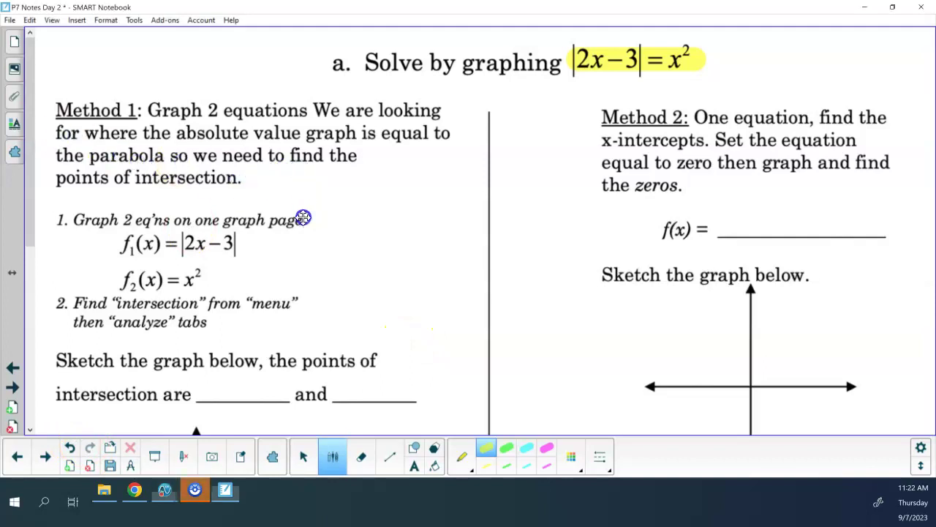
{"action": "key", "text": "ctrl+v"}
{"action": "left_click_drag", "start_coordinate": [271, 115], "coordinate": [260, 236]}
{"action": "scroll", "coordinate": [260, 235], "scroll_direction": "down", "scroll_amount": 5}
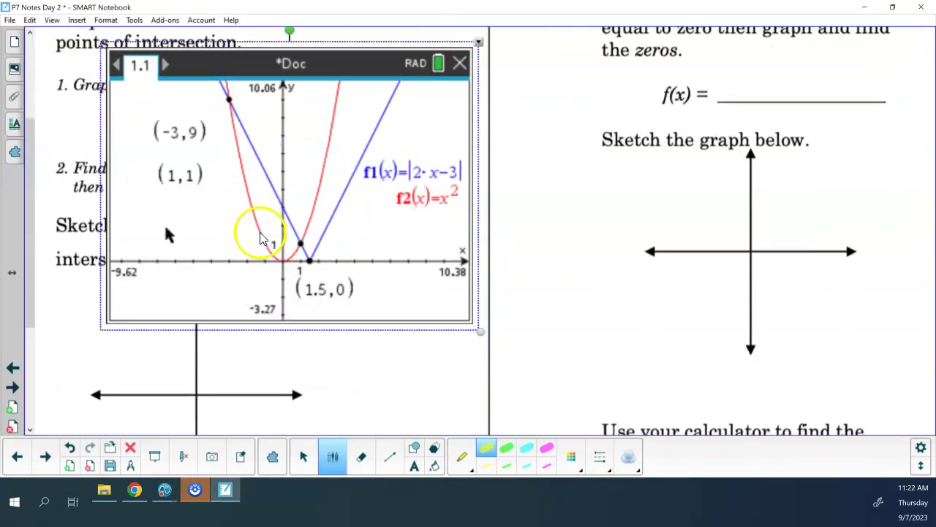
{"action": "mouse_move", "coordinate": [268, 78]}
{"action": "left_mouse_down"}
{"action": "mouse_move", "coordinate": [272, 209]}
{"action": "mouse_move", "coordinate": [209, 334]}
{"action": "mouse_move", "coordinate": [218, 324]}
{"action": "left_mouse_up"}
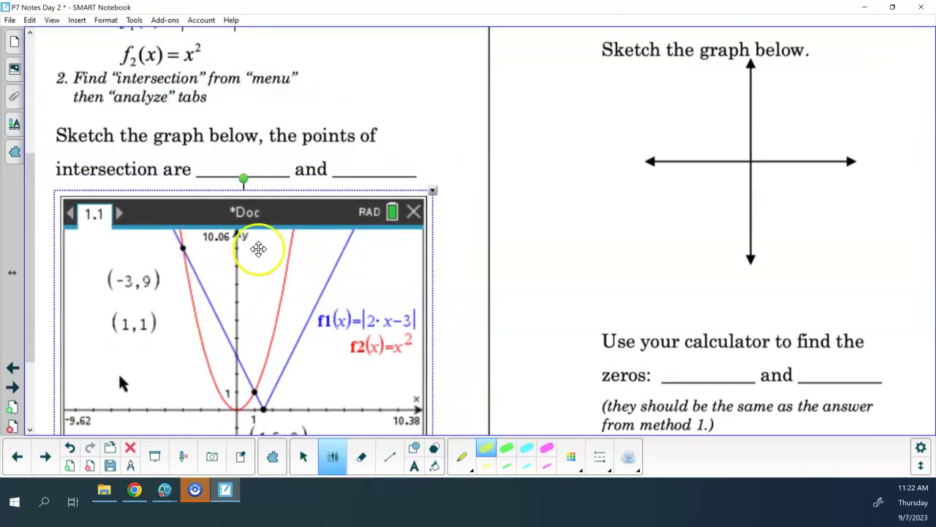
- Mark the x-coordinates of (-3,9) and (1,1) on the pasted graph with small upward arrows in dark red pen
{"action": "left_click", "coordinate": [286, 109]}
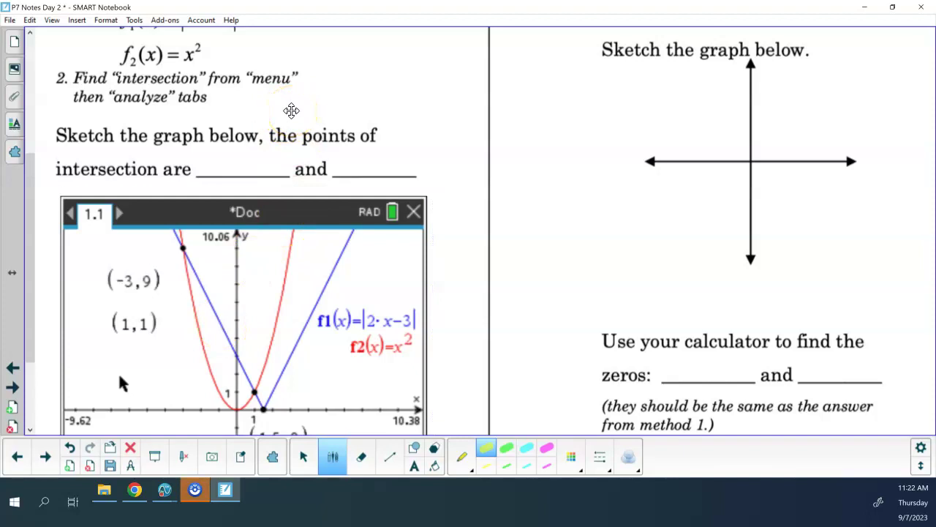
{"action": "left_click", "coordinate": [463, 459]}
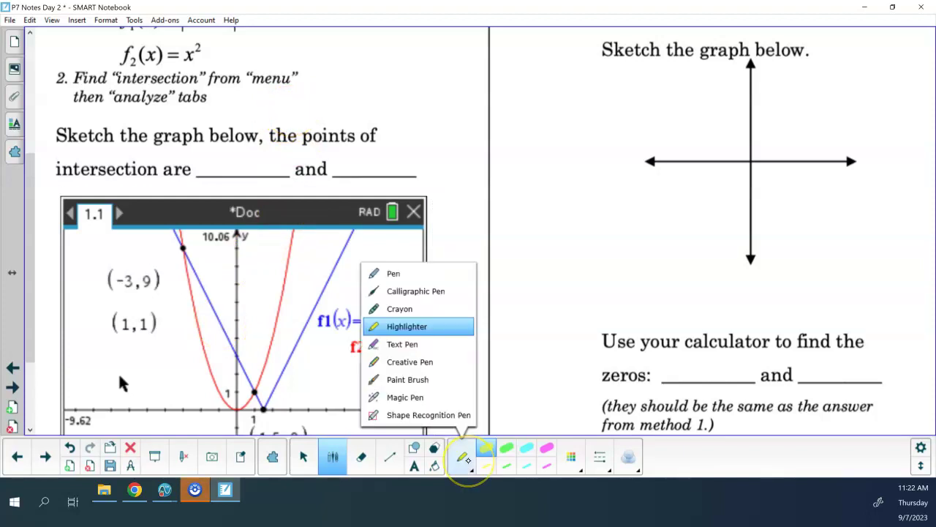
{"action": "left_click", "coordinate": [404, 274]}
{"action": "left_click", "coordinate": [506, 465]}
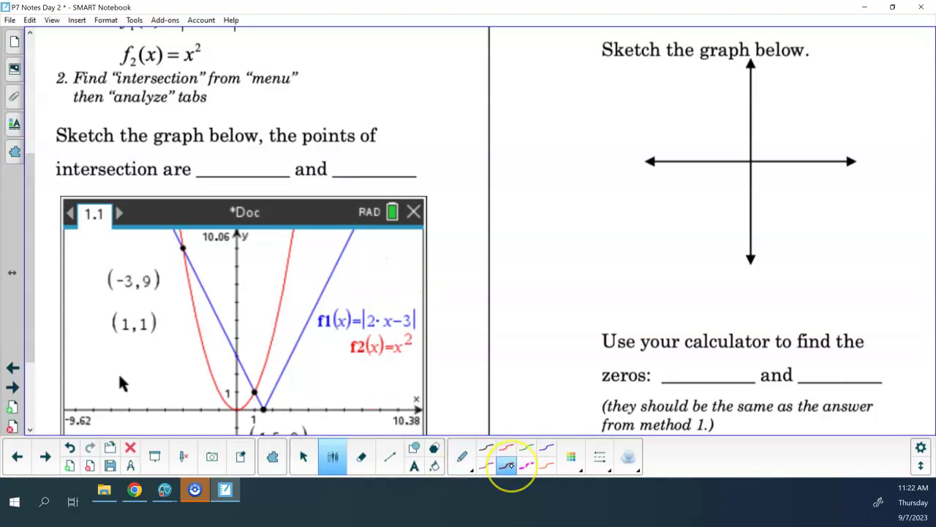
{"action": "mouse_move", "coordinate": [129, 292]}
{"action": "left_mouse_down"}
{"action": "mouse_move", "coordinate": [128, 303]}
{"action": "mouse_move", "coordinate": [130, 289]}
{"action": "mouse_move", "coordinate": [136, 296]}
{"action": "left_mouse_up"}
{"action": "mouse_move", "coordinate": [130, 336]}
{"action": "left_mouse_down"}
{"action": "mouse_move", "coordinate": [130, 349]}
{"action": "mouse_move", "coordinate": [133, 340]}
{"action": "left_mouse_up"}
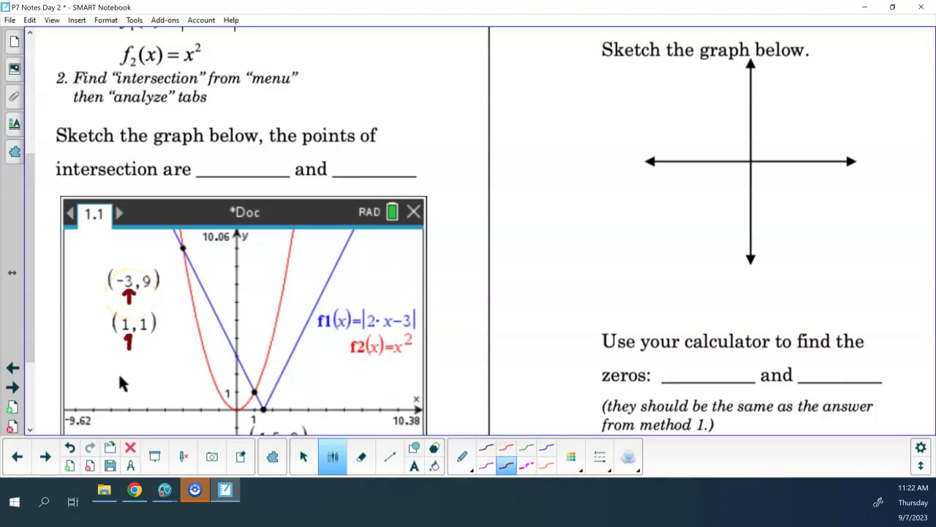
{"action": "mouse_move", "coordinate": [224, 161]}
{"action": "left_mouse_down"}
{"action": "mouse_move", "coordinate": [254, 164]}
{"action": "mouse_move", "coordinate": [247, 174]}
{"action": "left_mouse_up"}
{"action": "left_click_drag", "start_coordinate": [360, 151], "coordinate": [359, 174]}
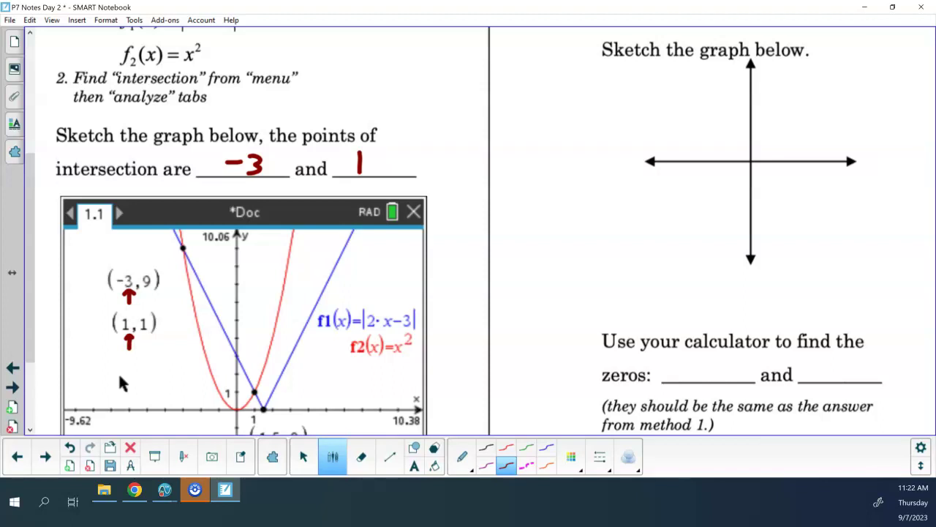
{"action": "left_click", "coordinate": [361, 457]}
{"action": "mouse_move", "coordinate": [224, 162]}
{"action": "left_mouse_down"}
{"action": "mouse_move", "coordinate": [267, 168]}
{"action": "mouse_move", "coordinate": [383, 163]}
{"action": "mouse_move", "coordinate": [359, 164]}
{"action": "left_mouse_up"}
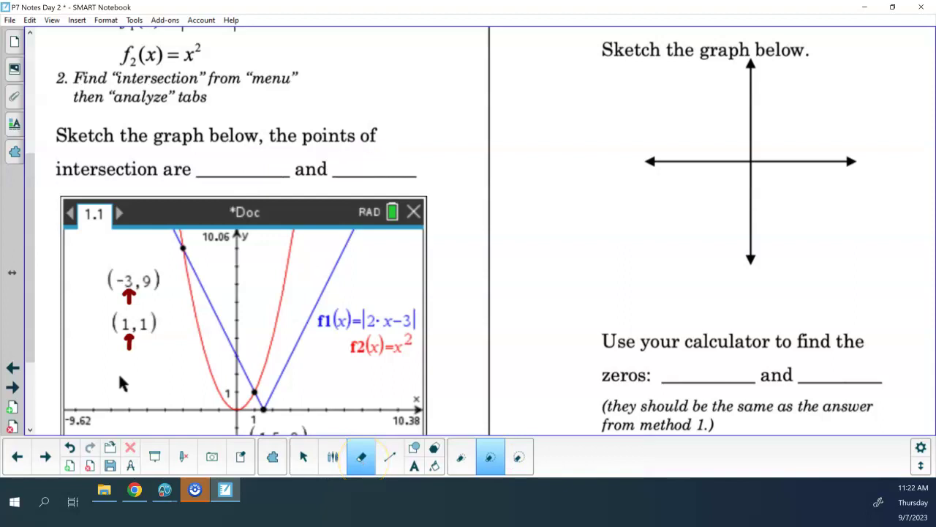
- Handwrite (-3,9) and (1,1) in the two points of intersection blanks under Method 1
{"action": "left_click", "coordinate": [333, 457]}
{"action": "mouse_move", "coordinate": [212, 150]}
{"action": "left_mouse_down"}
{"action": "mouse_move", "coordinate": [207, 175]}
{"action": "mouse_move", "coordinate": [241, 160]}
{"action": "mouse_move", "coordinate": [231, 172]}
{"action": "mouse_move", "coordinate": [245, 171]}
{"action": "mouse_move", "coordinate": [261, 153]}
{"action": "mouse_move", "coordinate": [277, 174]}
{"action": "left_mouse_up"}
{"action": "left_click_drag", "start_coordinate": [366, 145], "coordinate": [359, 173]}
{"action": "left_click_drag", "start_coordinate": [373, 150], "coordinate": [379, 174]}
{"action": "left_click_drag", "start_coordinate": [395, 151], "coordinate": [395, 169]}
{"action": "left_click_drag", "start_coordinate": [404, 143], "coordinate": [406, 174]}
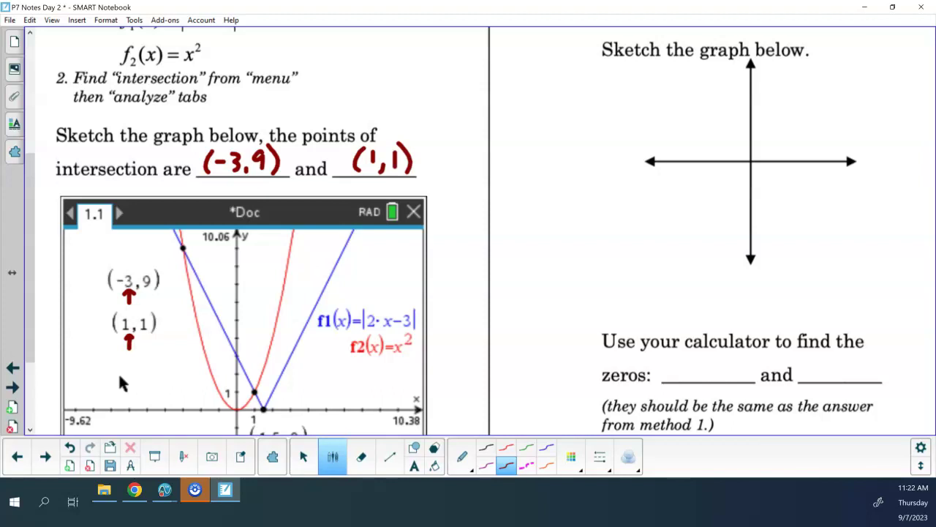
- Handwrite "Solving: x = -3 and 1" on the pasted graph, below the two intersection coordinates
{"action": "left_click_drag", "start_coordinate": [33, 241], "coordinate": [34, 288]}
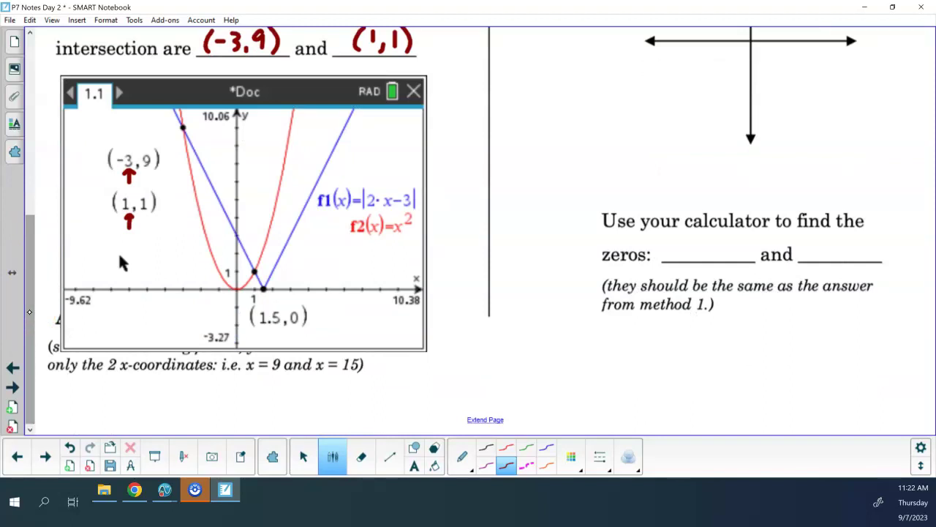
{"action": "mouse_move", "coordinate": [86, 244]}
{"action": "left_mouse_down"}
{"action": "mouse_move", "coordinate": [79, 260]}
{"action": "mouse_move", "coordinate": [98, 250]}
{"action": "mouse_move", "coordinate": [143, 261]}
{"action": "mouse_move", "coordinate": [154, 249]}
{"action": "mouse_move", "coordinate": [164, 258]}
{"action": "left_mouse_up"}
{"action": "left_click", "coordinate": [182, 250]}
{"action": "left_click", "coordinate": [181, 256]}
{"action": "left_click_drag", "start_coordinate": [89, 275], "coordinate": [106, 291]}
{"action": "mouse_move", "coordinate": [106, 275]}
{"action": "left_mouse_down"}
{"action": "mouse_move", "coordinate": [91, 291]}
{"action": "mouse_move", "coordinate": [124, 283]}
{"action": "left_mouse_up"}
{"action": "mouse_move", "coordinate": [130, 272]}
{"action": "left_mouse_down"}
{"action": "mouse_move", "coordinate": [141, 281]}
{"action": "mouse_move", "coordinate": [131, 291]}
{"action": "mouse_move", "coordinate": [128, 272]}
{"action": "mouse_move", "coordinate": [193, 290]}
{"action": "left_mouse_up"}
{"action": "mouse_move", "coordinate": [203, 277]}
{"action": "left_mouse_down"}
{"action": "mouse_move", "coordinate": [212, 269]}
{"action": "mouse_move", "coordinate": [213, 288]}
{"action": "mouse_move", "coordinate": [222, 288]}
{"action": "left_mouse_up"}
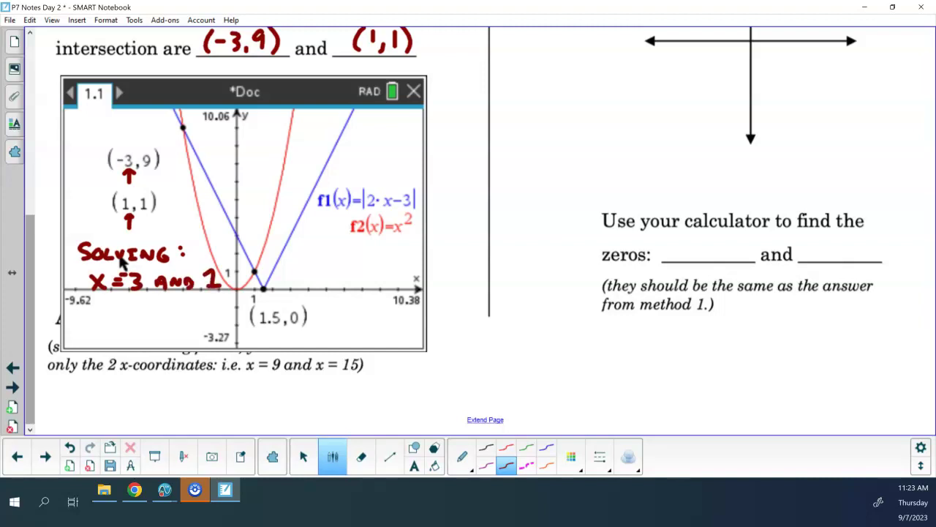
- Erase the cramped "x = -3" in the handwritten solution and rewrite it with a clearer minus sign before "and 1"
{"action": "left_click", "coordinate": [361, 457]}
{"action": "left_click_drag", "start_coordinate": [90, 285], "coordinate": [148, 282]}
{"action": "left_click", "coordinate": [333, 457]}
{"action": "left_click_drag", "start_coordinate": [81, 278], "coordinate": [96, 296]}
{"action": "mouse_move", "coordinate": [96, 279]}
{"action": "left_mouse_down"}
{"action": "mouse_move", "coordinate": [83, 295]}
{"action": "mouse_move", "coordinate": [114, 290]}
{"action": "left_mouse_up"}
{"action": "mouse_move", "coordinate": [120, 284]}
{"action": "left_mouse_down"}
{"action": "mouse_move", "coordinate": [133, 284]}
{"action": "mouse_move", "coordinate": [137, 296]}
{"action": "left_mouse_up"}
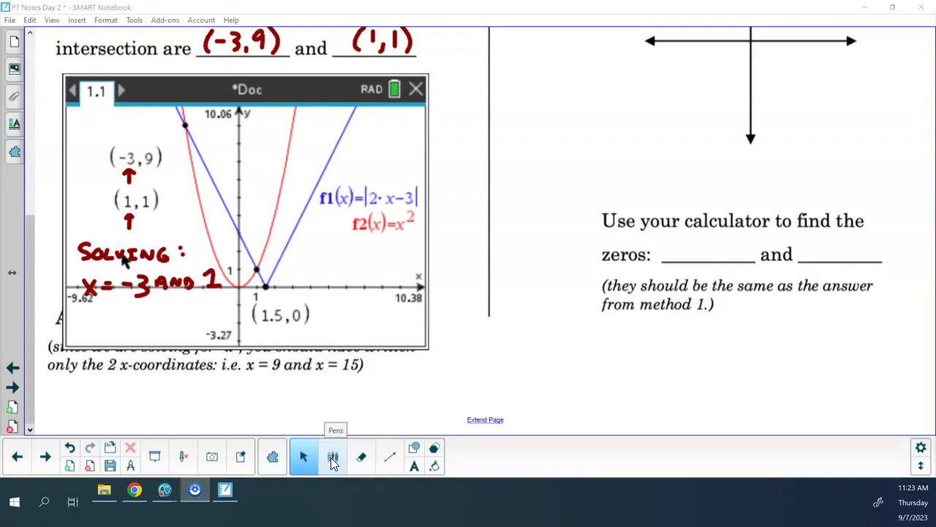
{"action": "left_click_drag", "start_coordinate": [32, 324], "coordinate": [24, 151]}
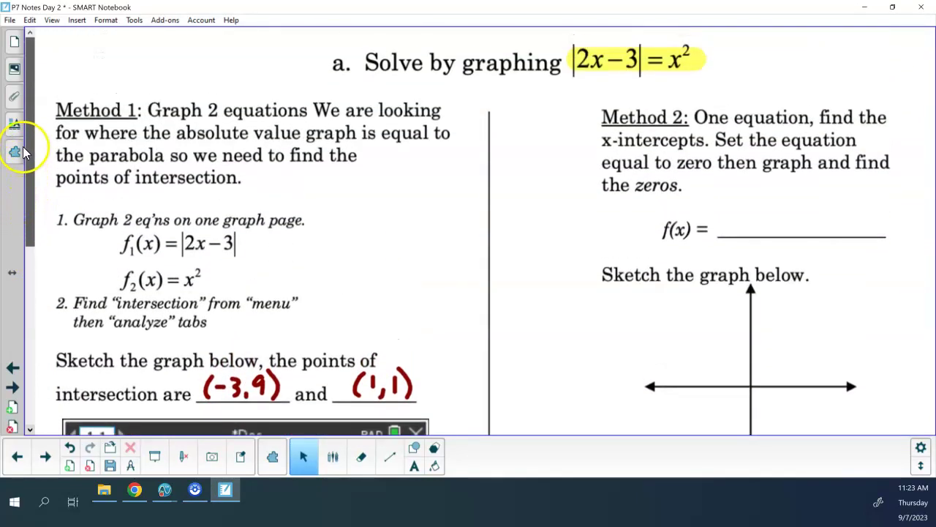
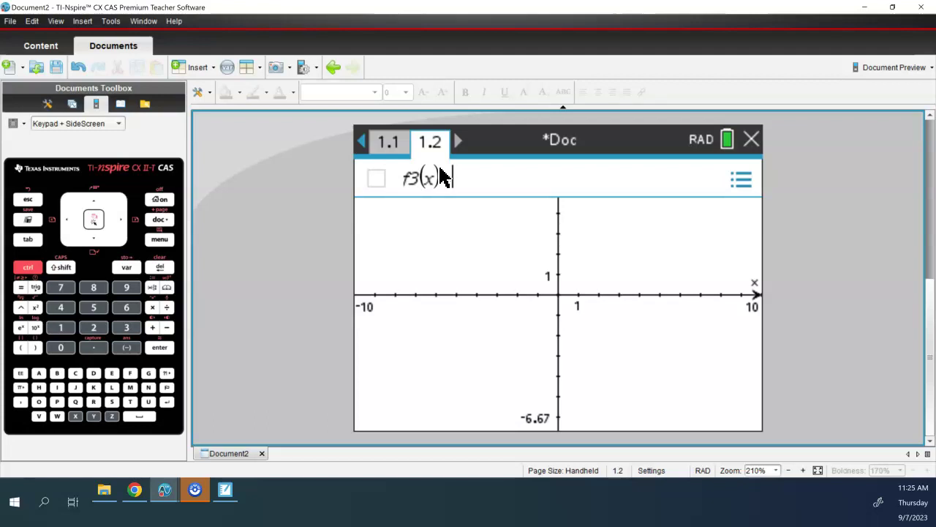
- Graph f3(x)=x²−|2x−3| on page 1.2 and move its equation label to the right of the curve, above the x-axis
{"action": "type", "text": ":=x^2"}
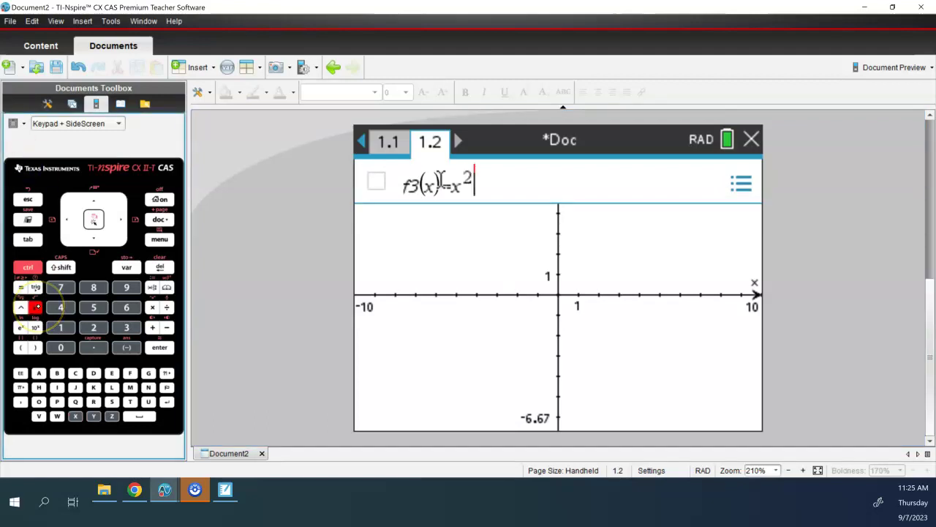
{"action": "type", "text": "-"}
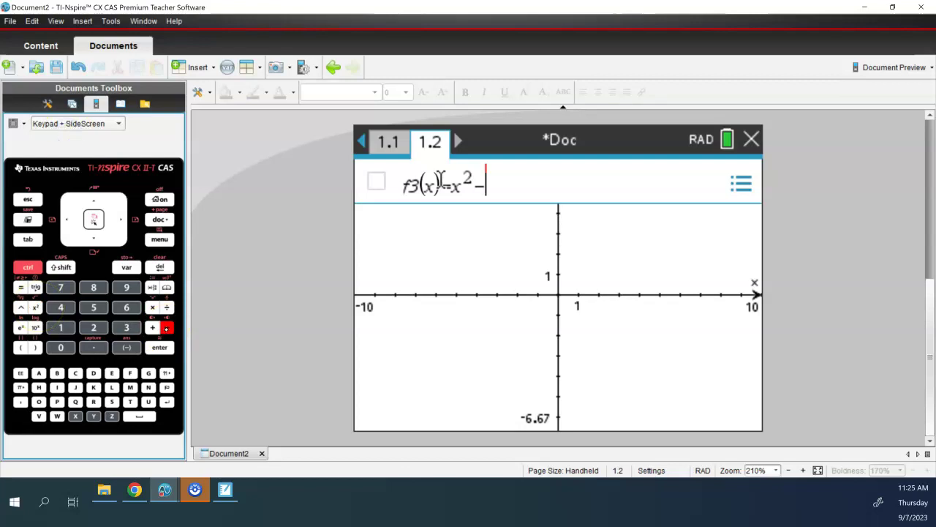
{"action": "key", "text": "ctrl+shift+t"}
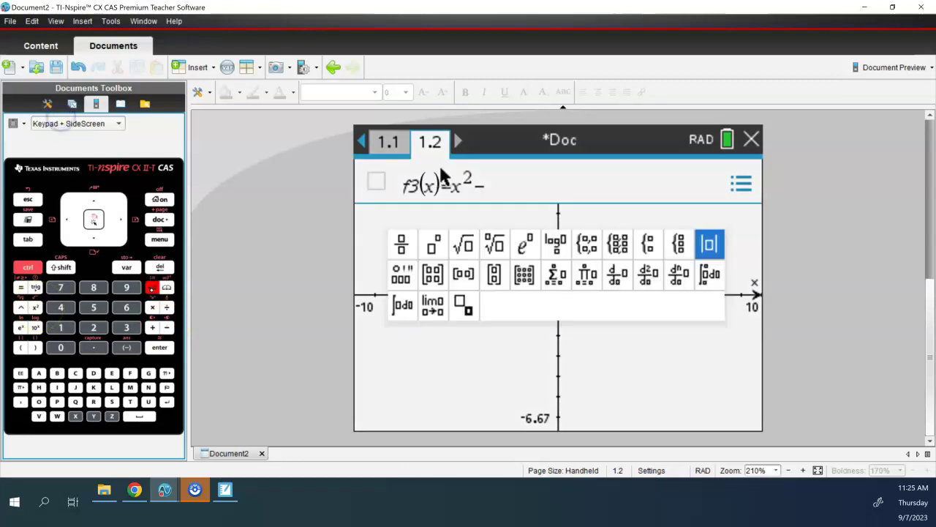
{"action": "left_click", "coordinate": [710, 245]}
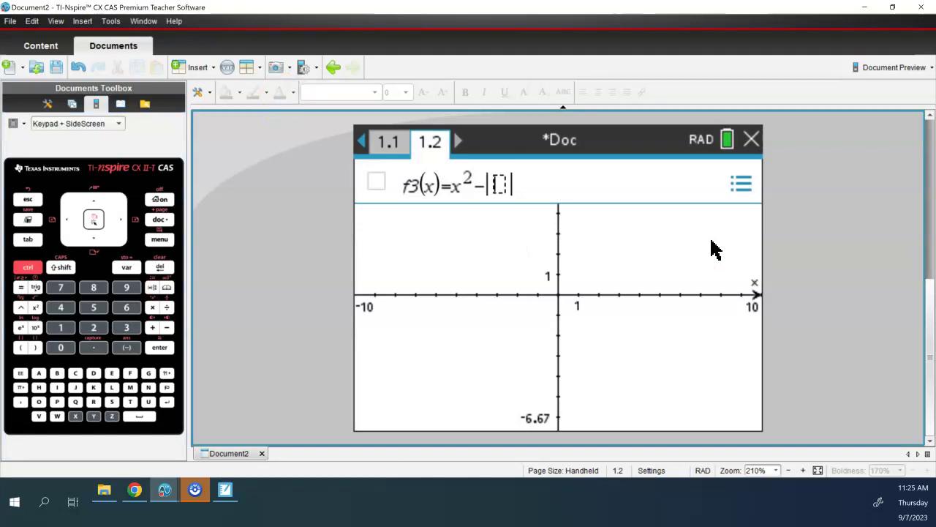
{"action": "type", "text": "2x-3"}
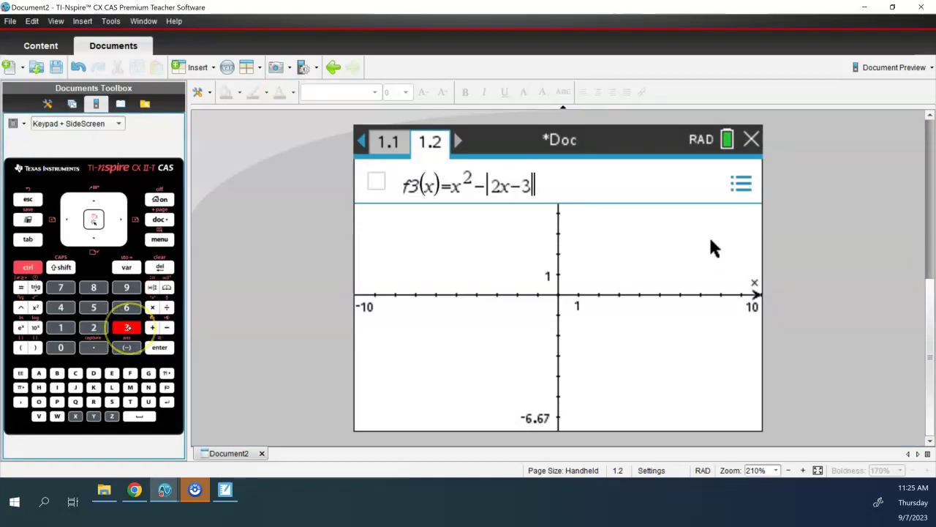
{"action": "key", "text": "Return"}
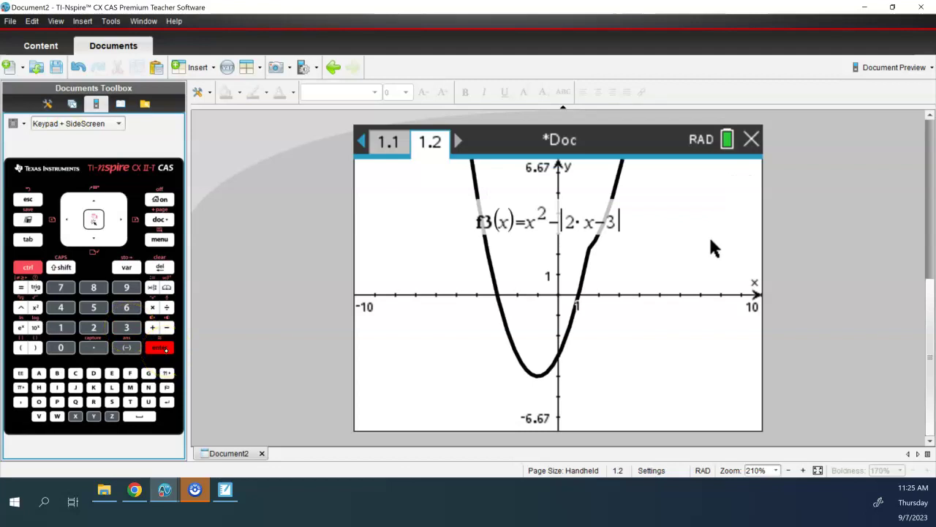
{"action": "left_click_drag", "start_coordinate": [545, 216], "coordinate": [679, 241]}
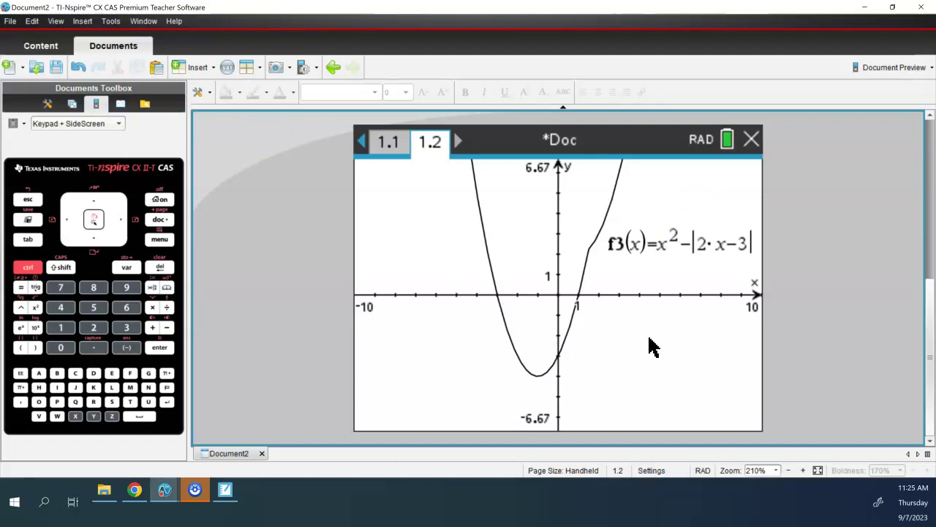
- Find the left zero of f3 with Analyze Graph and move its coordinate label into the empty area left of the curve
{"action": "key", "text": "ctrl+m"}
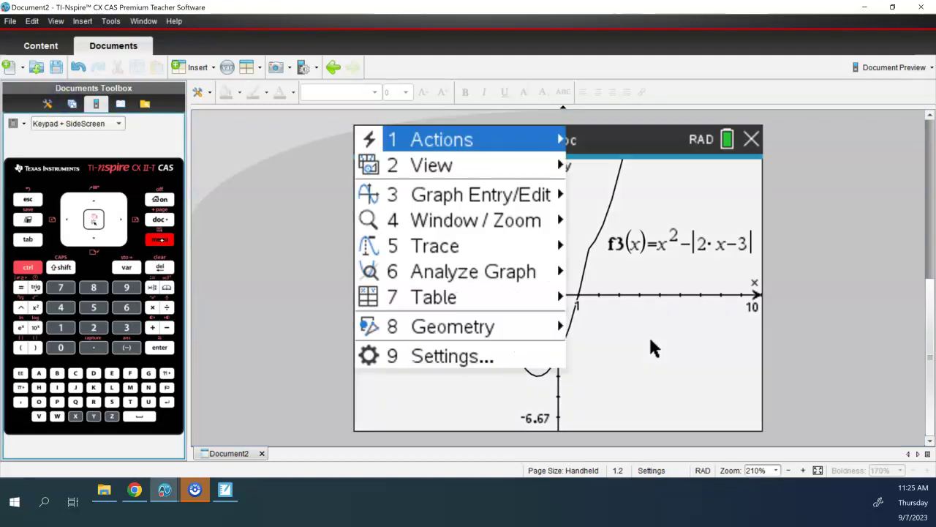
{"action": "left_click", "coordinate": [444, 275]}
{"action": "left_click", "coordinate": [610, 216]}
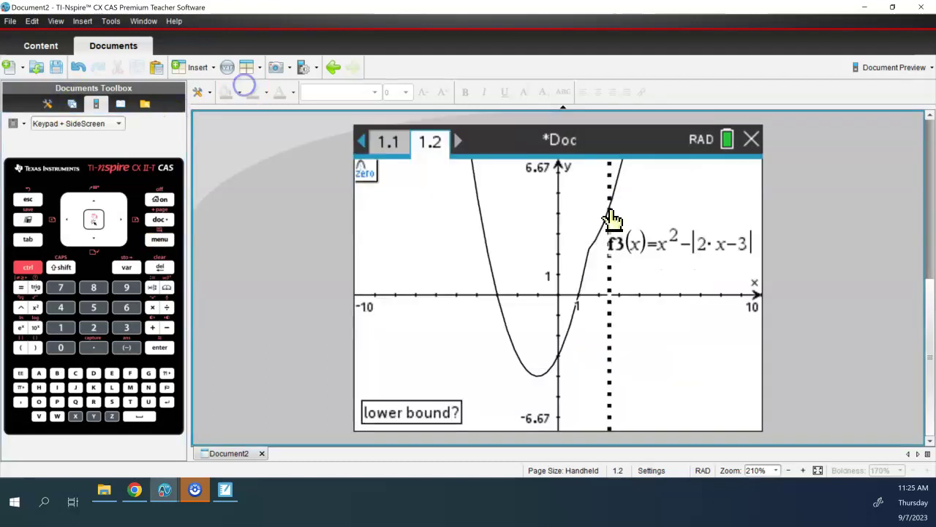
{"action": "left_click", "coordinate": [442, 317]}
{"action": "left_click", "coordinate": [528, 325]}
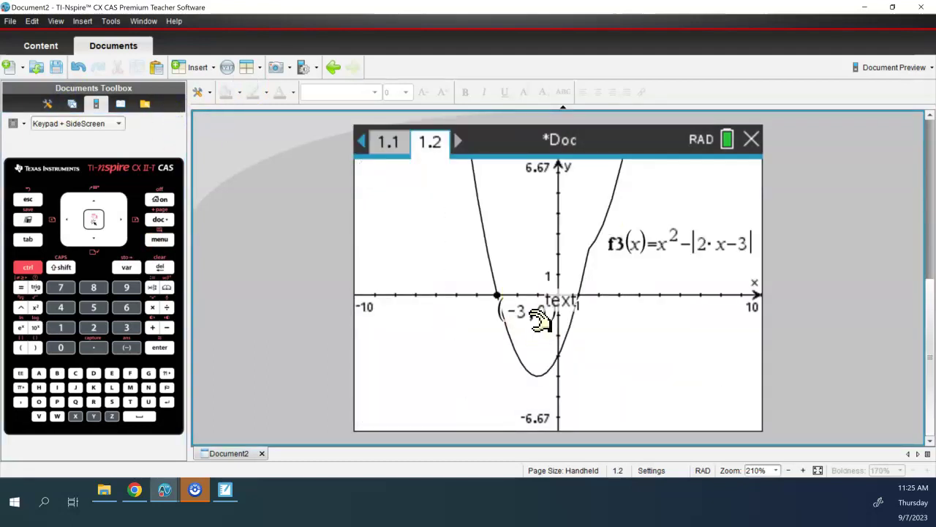
{"action": "left_click_drag", "start_coordinate": [539, 320], "coordinate": [393, 247]}
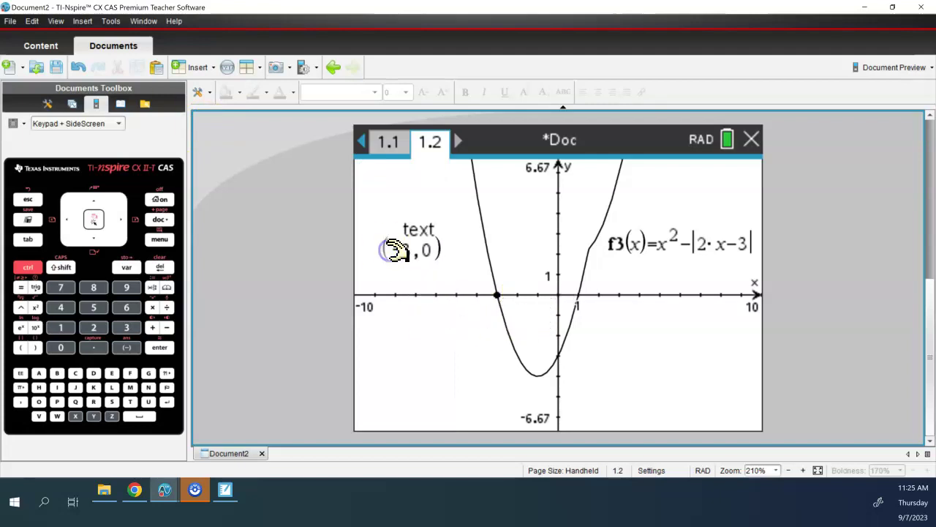
- Find the right zero of f3 with Analyze Graph and move its coordinate label beneath the left zero's label
{"action": "key", "text": "ctrl+m"}
{"action": "mouse_move", "coordinate": [448, 281]}
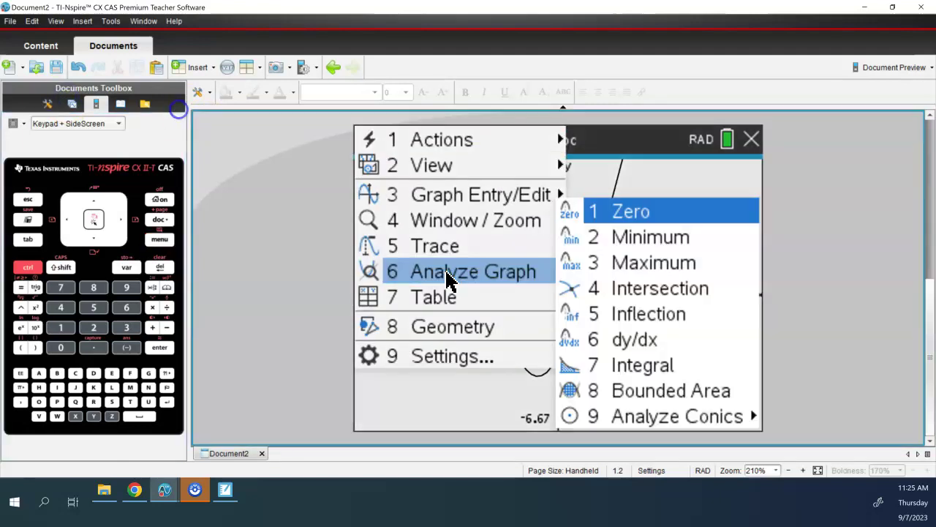
{"action": "left_click", "coordinate": [627, 213]}
{"action": "left_click", "coordinate": [548, 310]}
{"action": "left_click", "coordinate": [617, 314]}
{"action": "left_click_drag", "start_coordinate": [609, 332], "coordinate": [429, 334]}
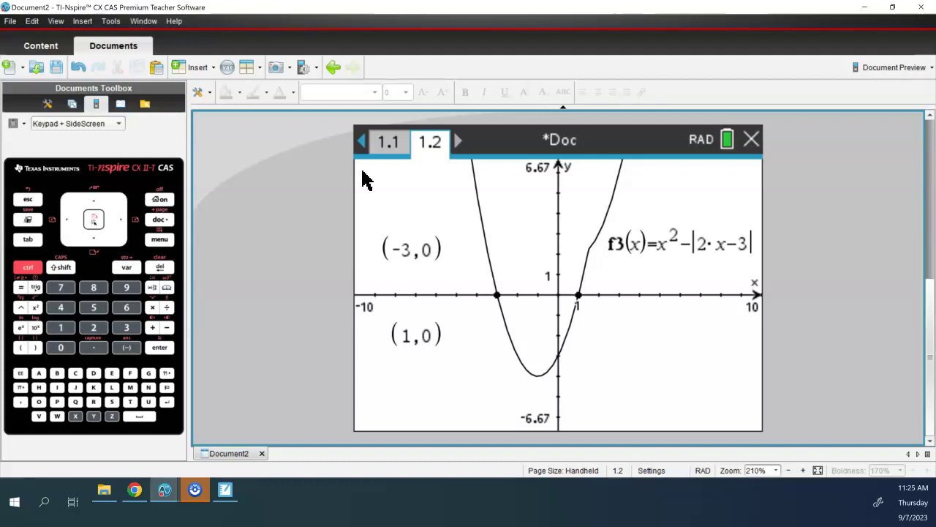
- Graph f4(x)=|2x−3|−x² on the same page and move its equation label below the f3 label, right of the curves
{"action": "left_click", "coordinate": [31, 240]}
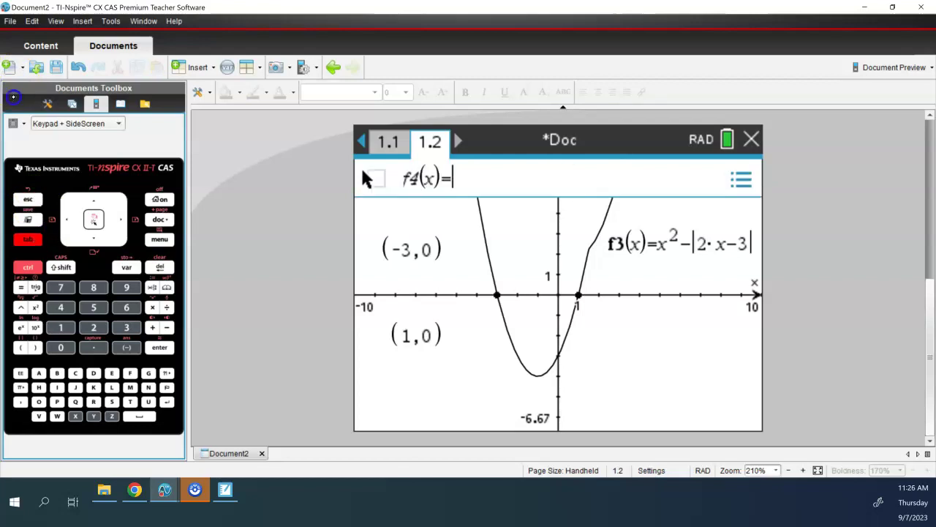
{"action": "left_click", "coordinate": [152, 287]}
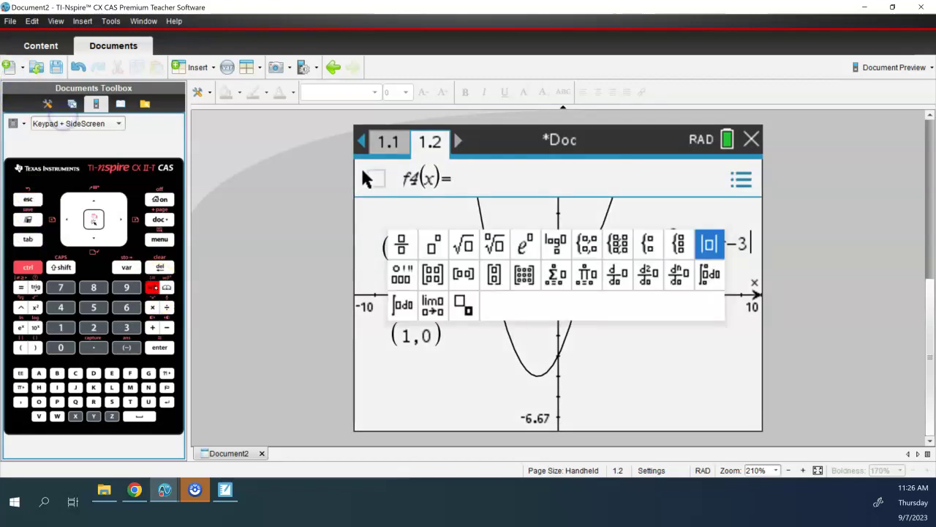
{"action": "left_click", "coordinate": [709, 245]}
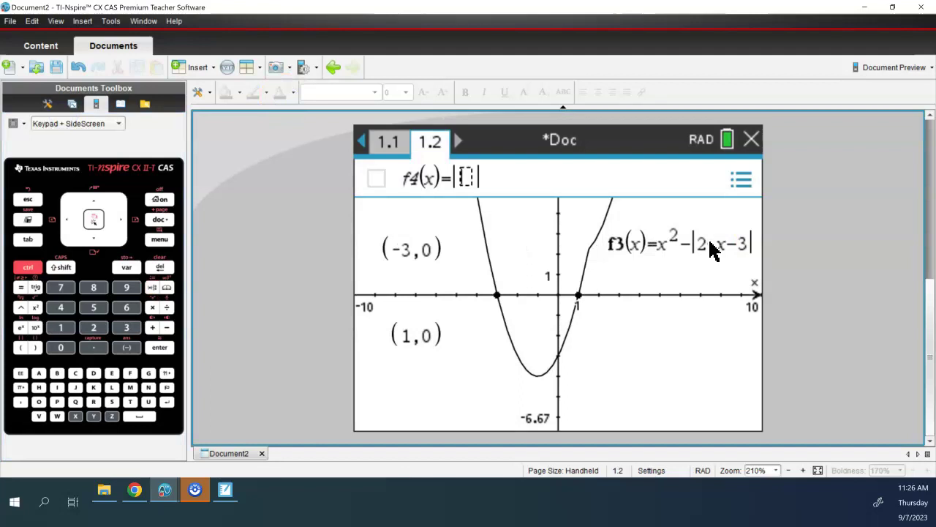
{"action": "type", "text": "2x-3"}
{"action": "key", "text": "Right"}
{"action": "type", "text": "-x^2"}
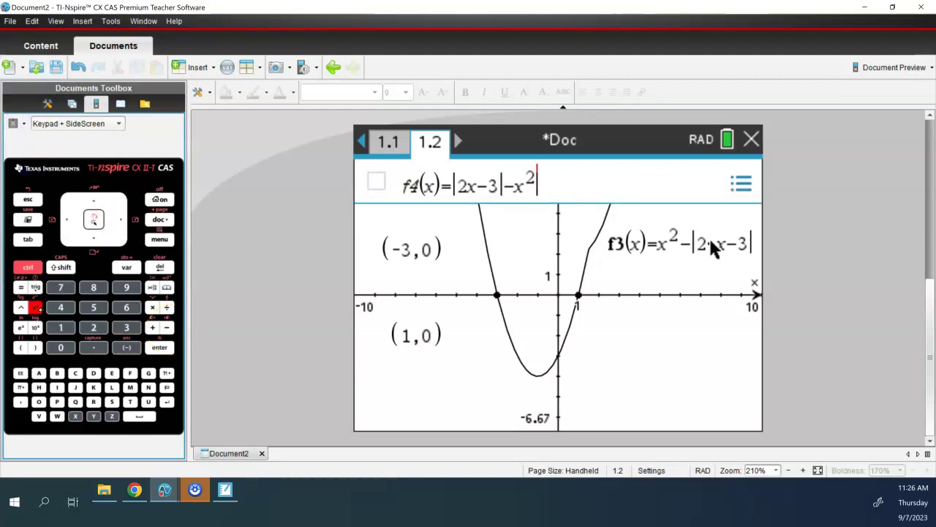
{"action": "key", "text": "Return"}
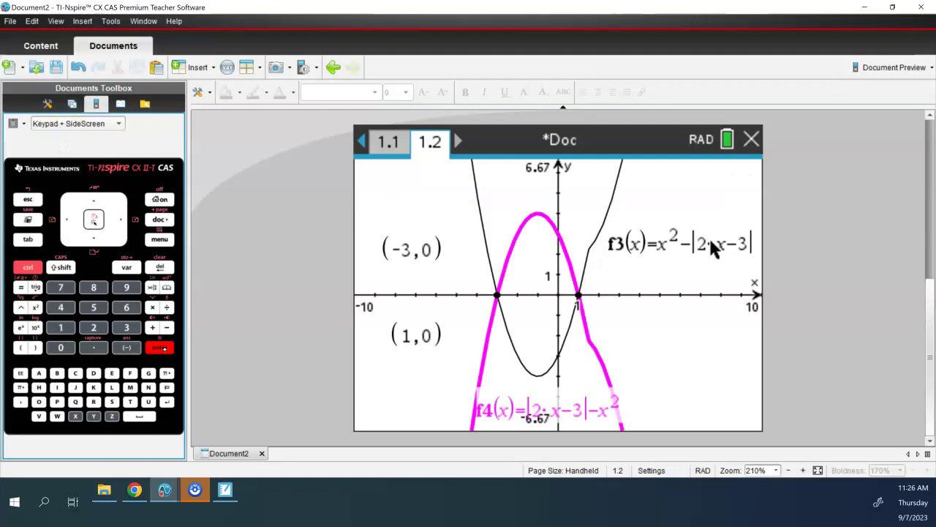
{"action": "left_click_drag", "start_coordinate": [617, 402], "coordinate": [707, 338]}
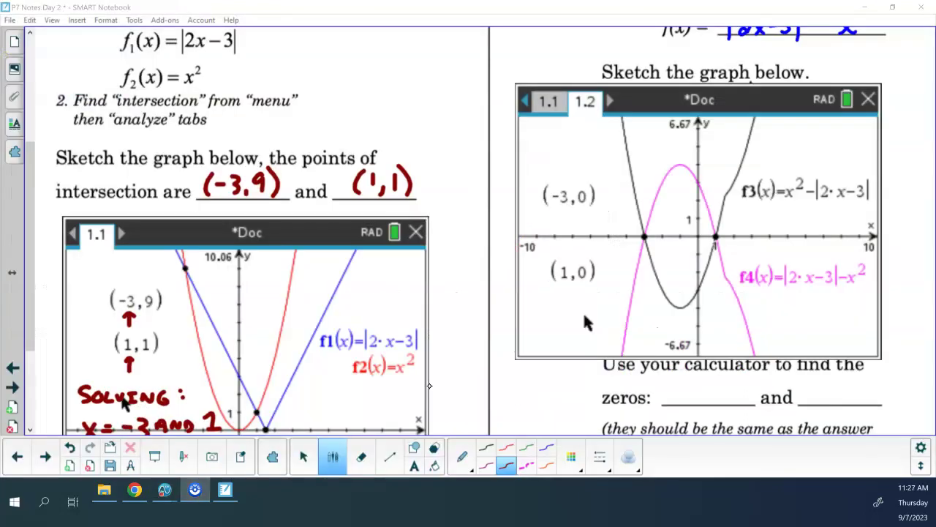
- Handwrite -3 and 1 in the two zeros blanks under the Method 2 graph
{"action": "mouse_move", "coordinate": [684, 392]}
{"action": "left_mouse_down"}
{"action": "mouse_move", "coordinate": [723, 388]}
{"action": "mouse_move", "coordinate": [711, 401]}
{"action": "left_mouse_up"}
{"action": "left_click_drag", "start_coordinate": [831, 380], "coordinate": [832, 402]}
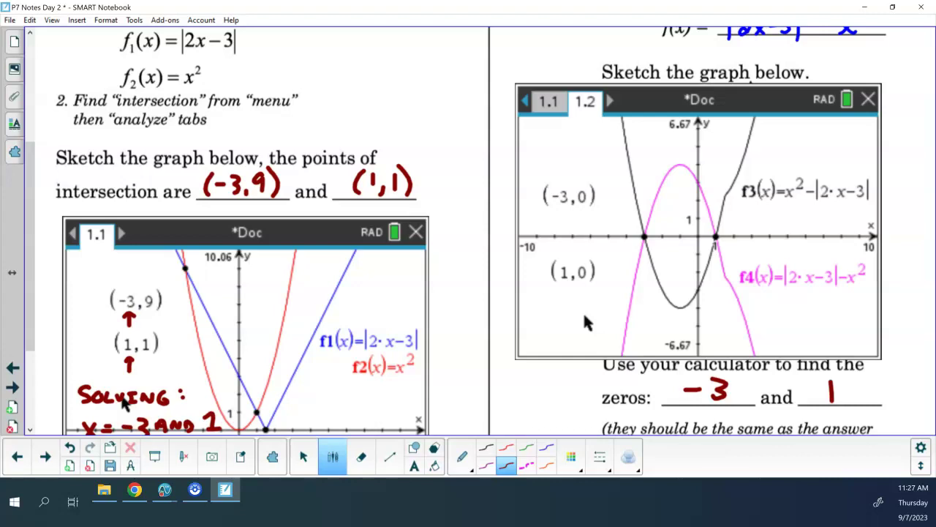
- Advance the notes to the page with problem 1, |2x−1| > 5, and switch to the TI-Nspire document
{"action": "left_click", "coordinate": [45, 456]}
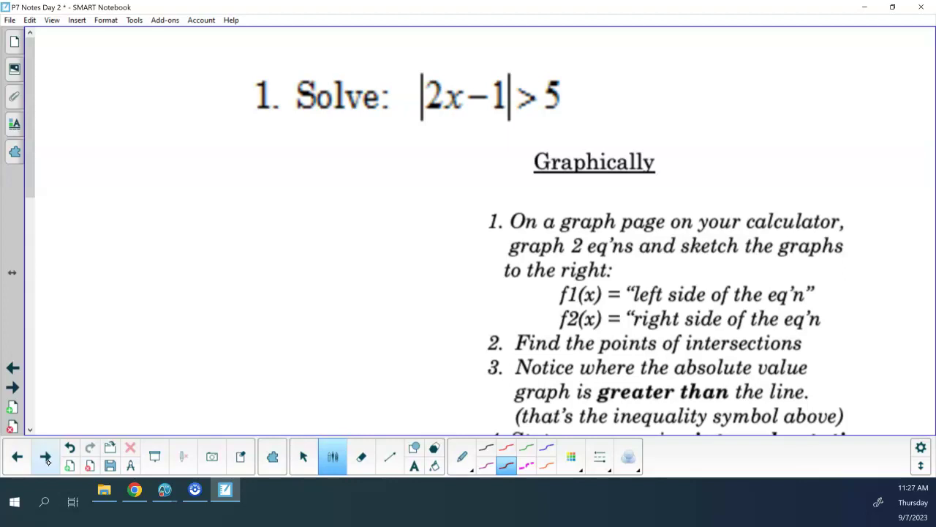
{"action": "left_click", "coordinate": [165, 490]}
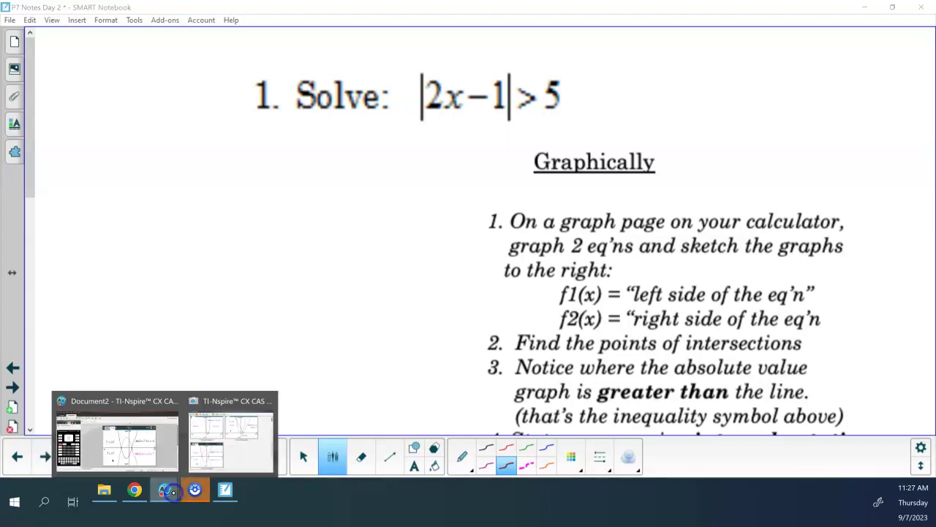
{"action": "left_click", "coordinate": [115, 439]}
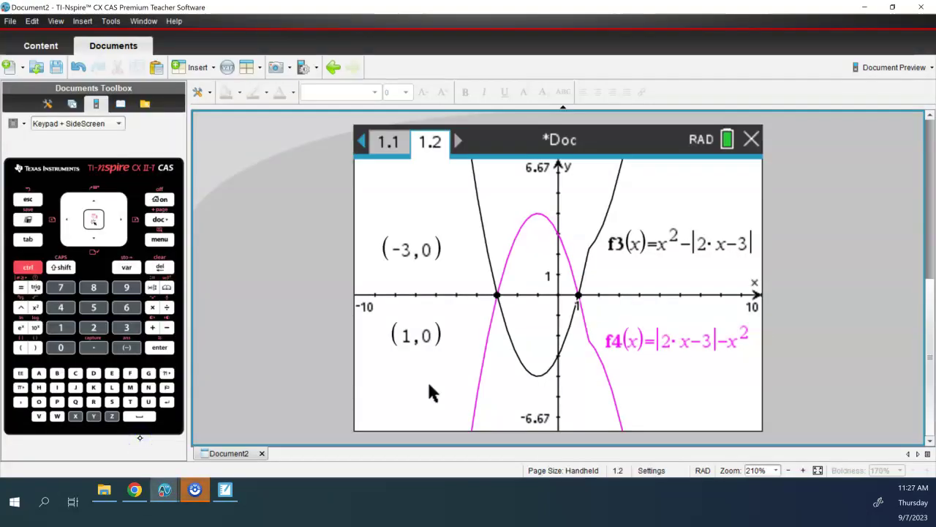
- Add a new Graphs page to the document and graph f5(x)=|2x−1| using the absolute value template
{"action": "key", "text": "ctrl+i"}
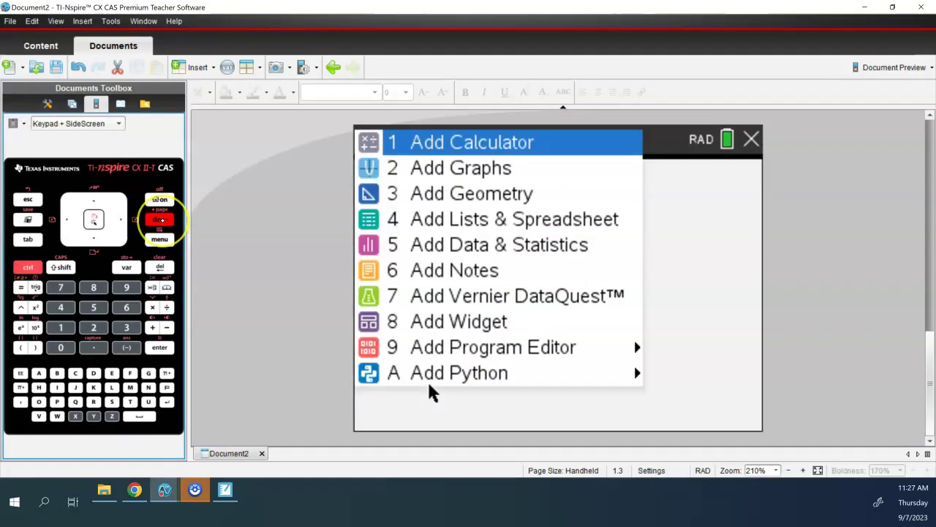
{"action": "left_click", "coordinate": [445, 174]}
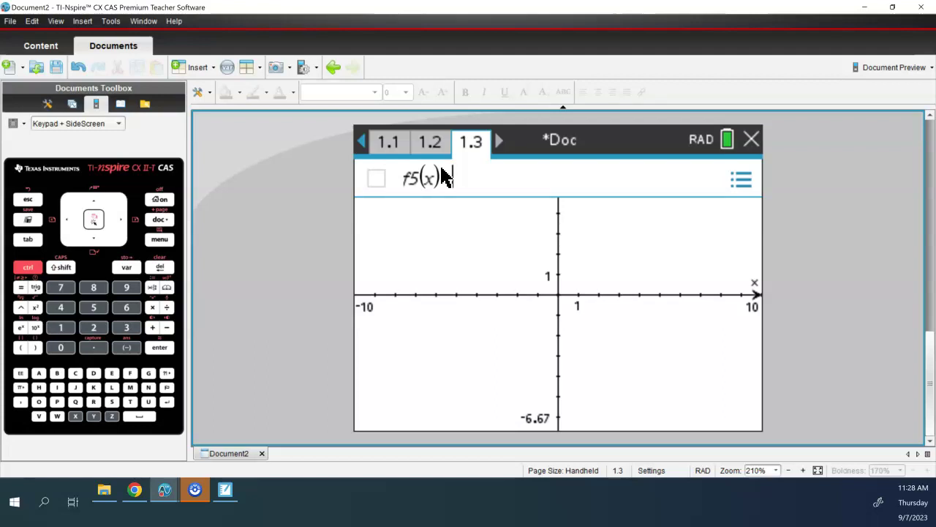
{"action": "key", "text": "ctrl+shift+t"}
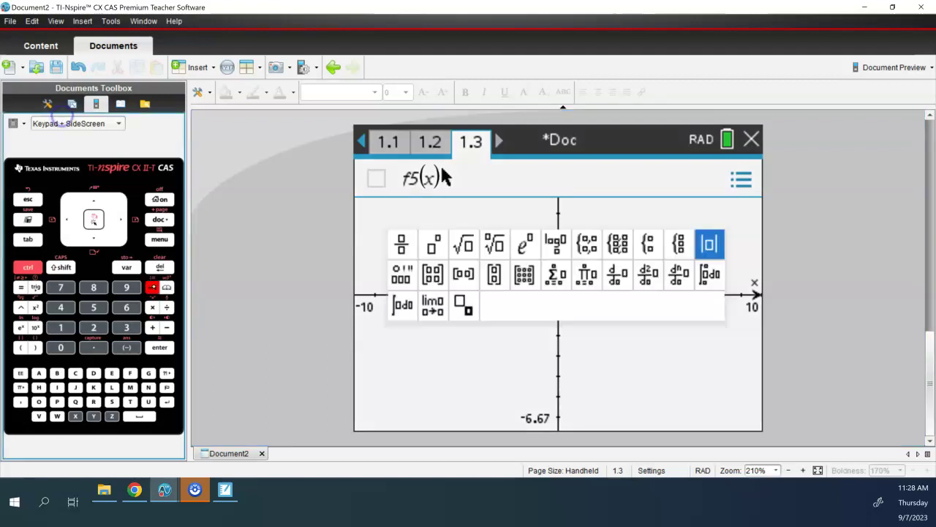
{"action": "left_click", "coordinate": [720, 248]}
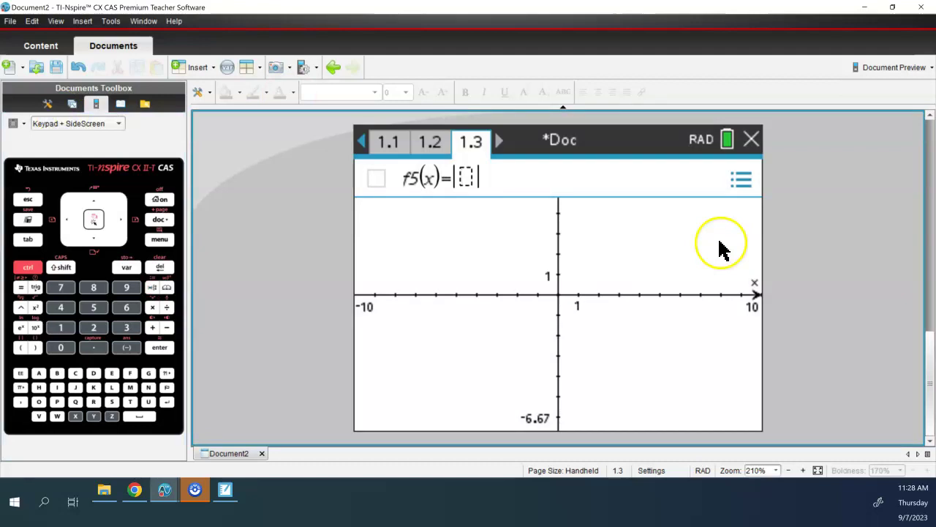
{"action": "type", "text": "2"}
{"action": "type", "text": "x-"}
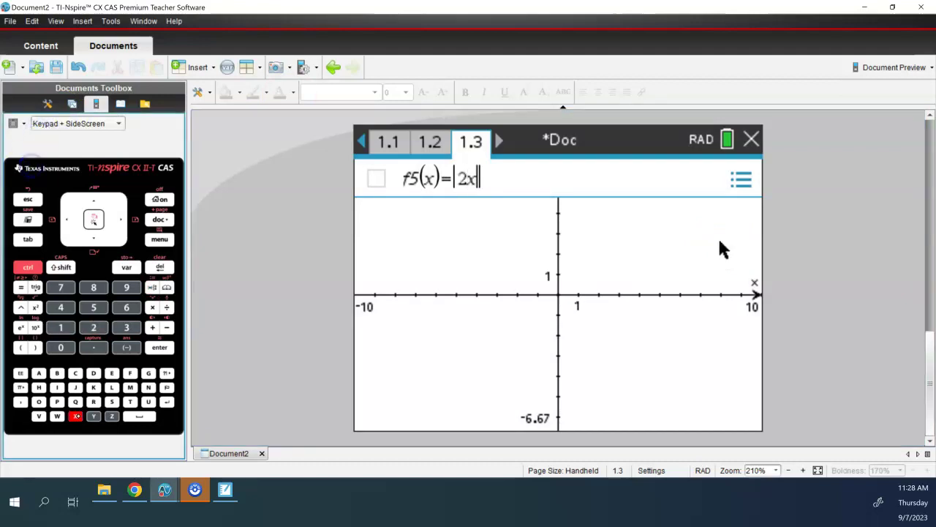
{"action": "type", "text": "1"}
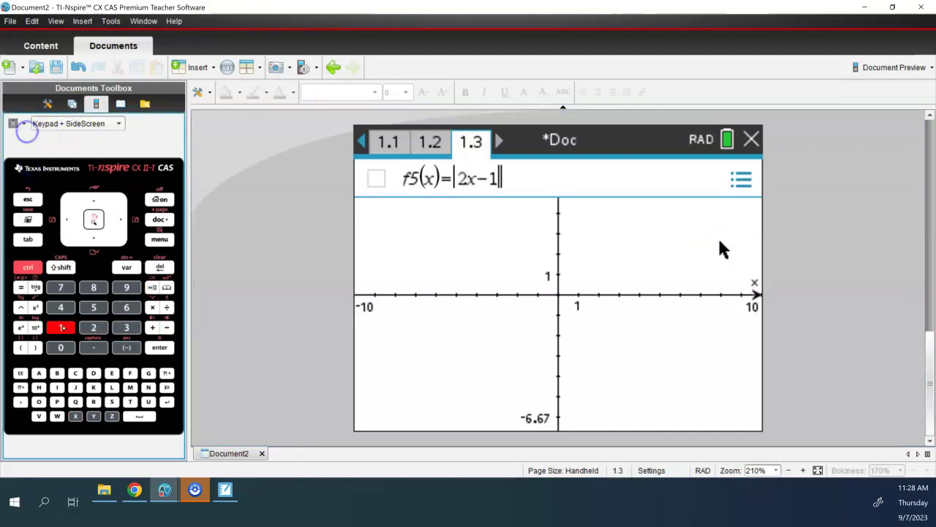
{"action": "key", "text": "Return"}
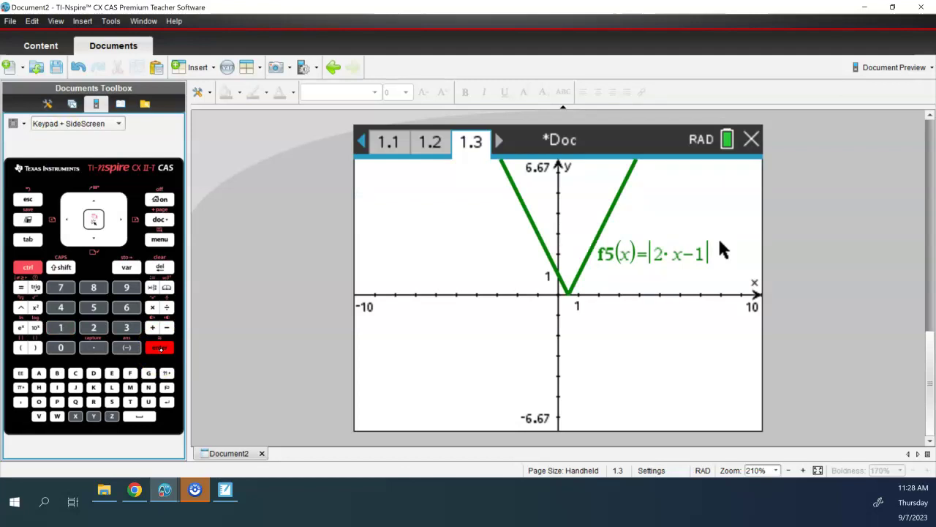
- Graph f6(x)=5 and stack the f5 and f6 equation labels above the horizontal line, right of the V
{"action": "key", "text": "Tab"}
{"action": "type", "text": "5"}
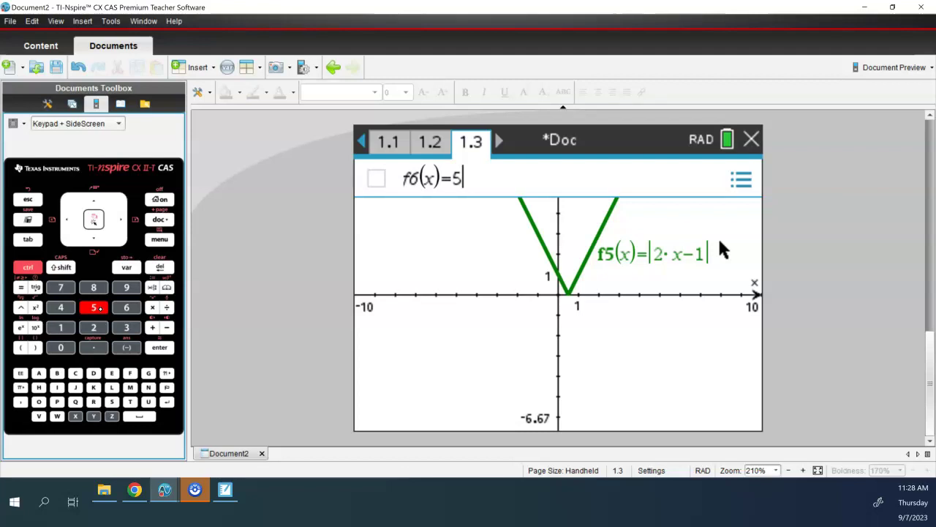
{"action": "key", "text": "Return"}
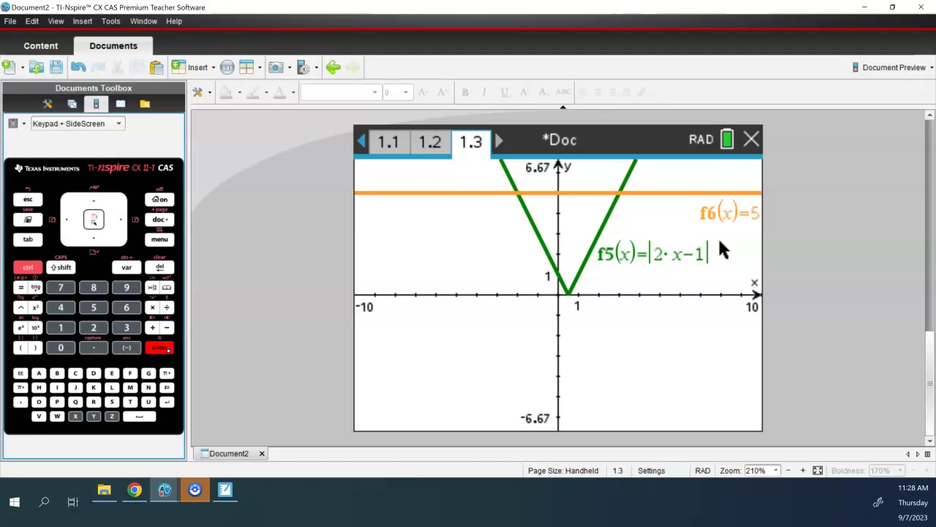
{"action": "left_click_drag", "start_coordinate": [456, 316], "coordinate": [433, 388]}
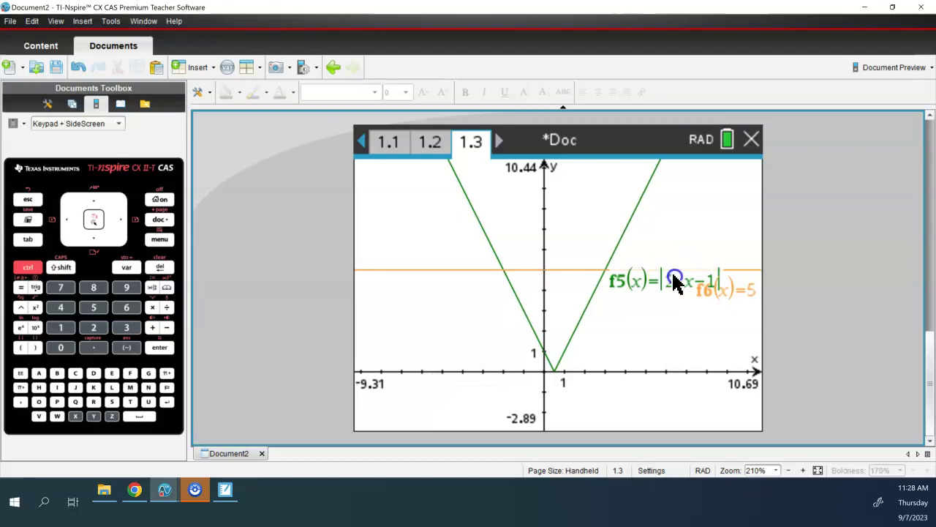
{"action": "left_click_drag", "start_coordinate": [675, 282], "coordinate": [704, 222]}
{"action": "left_click_drag", "start_coordinate": [703, 284], "coordinate": [667, 253]}
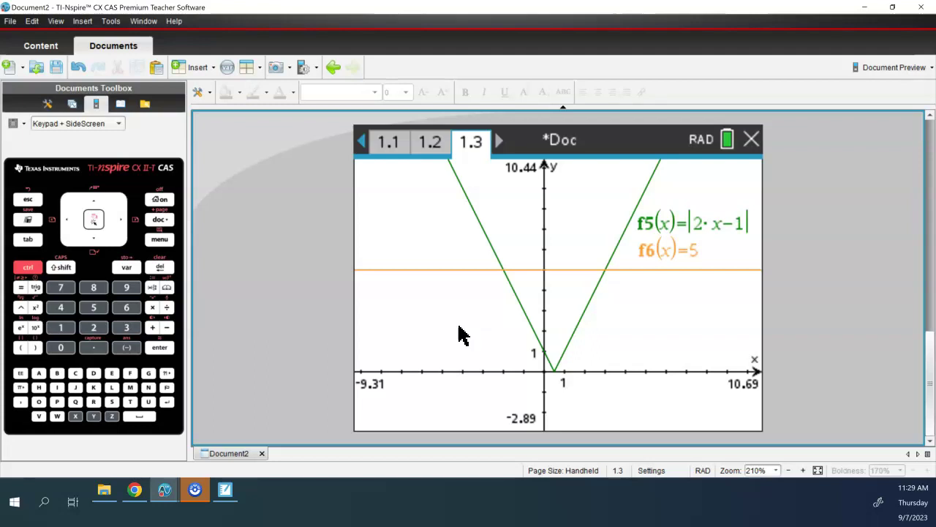
- Find the left intersection of f5 and f6 with Analyze Graph, setting bounds on either side of it
{"action": "key", "text": "ctrl+m"}
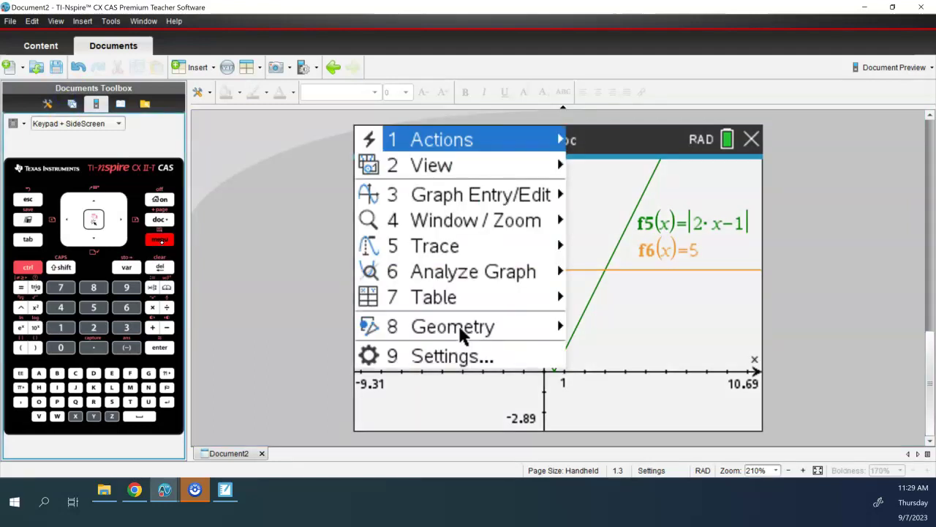
{"action": "left_click", "coordinate": [464, 271]}
{"action": "key", "text": "Return"}
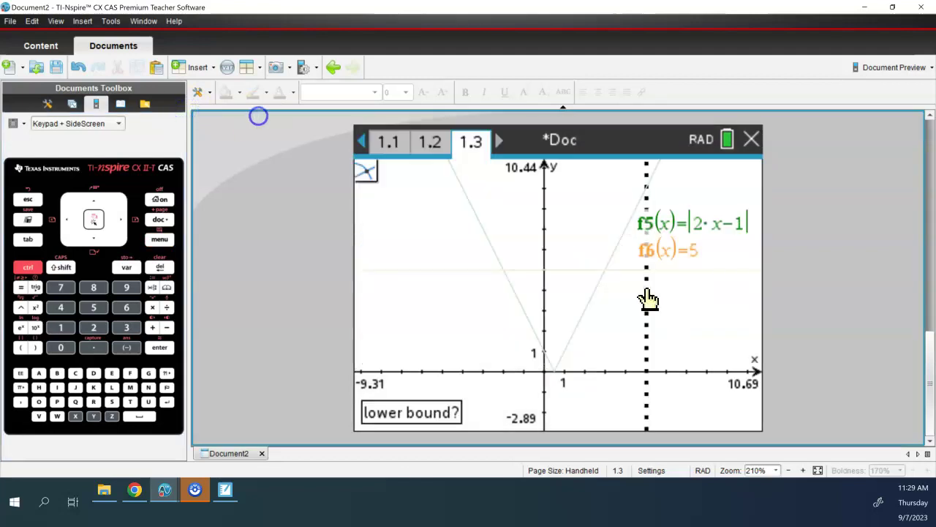
{"action": "left_click", "coordinate": [438, 306]}
{"action": "left_click", "coordinate": [554, 307]}
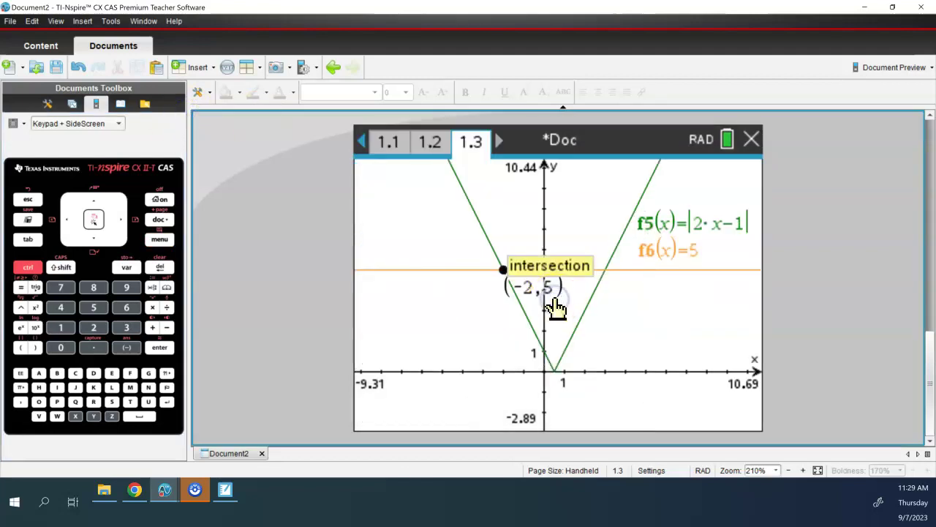
- Find the right intersection of f5 and f6 and move both points' coordinate labels clear of the graphs
{"action": "key", "text": "ctrl+m"}
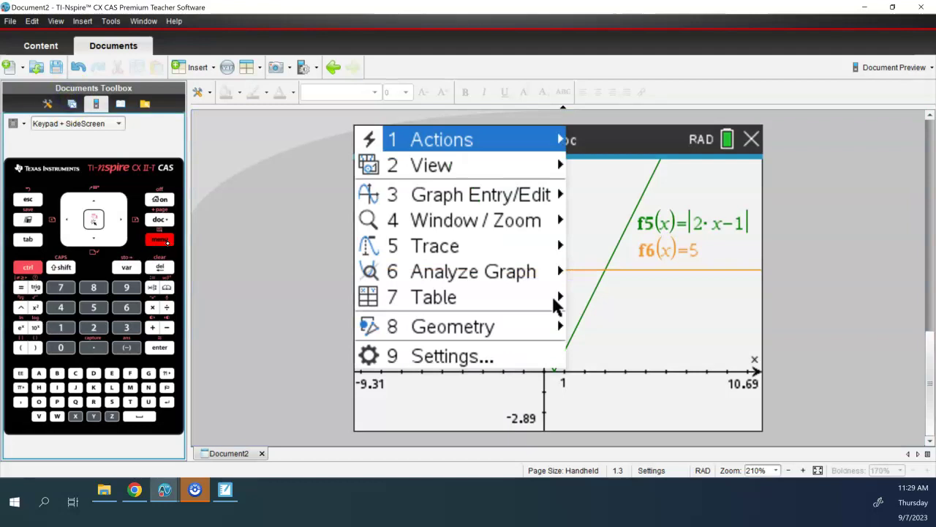
{"action": "mouse_move", "coordinate": [460, 278]}
{"action": "left_click", "coordinate": [650, 288]}
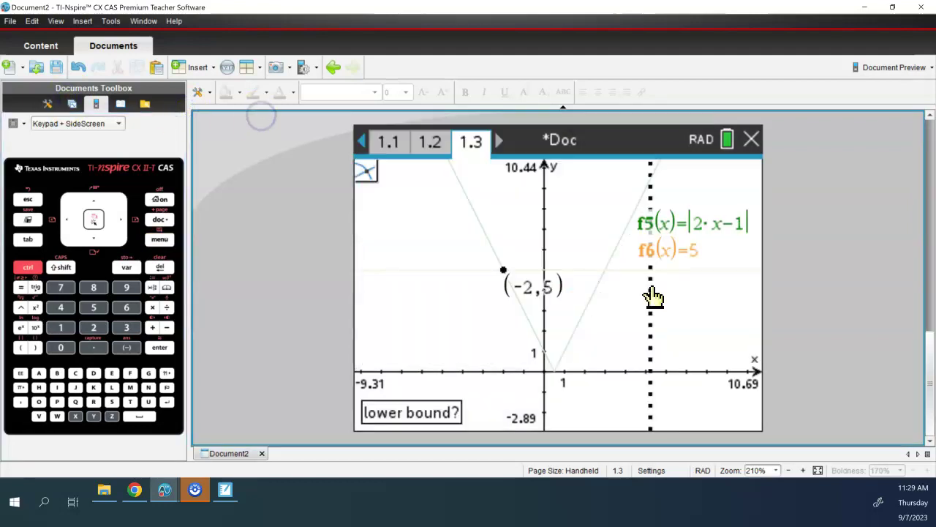
{"action": "left_click", "coordinate": [654, 296]}
{"action": "left_click", "coordinate": [627, 311]}
{"action": "left_click_drag", "start_coordinate": [532, 289], "coordinate": [439, 251]}
{"action": "left_click_drag", "start_coordinate": [641, 289], "coordinate": [652, 309]}
- Place a capture of the graph beneath problem 1 in the SMART Notebook notes and draw a green bracket under |2x−1|
{"action": "left_click", "coordinate": [150, 67]}
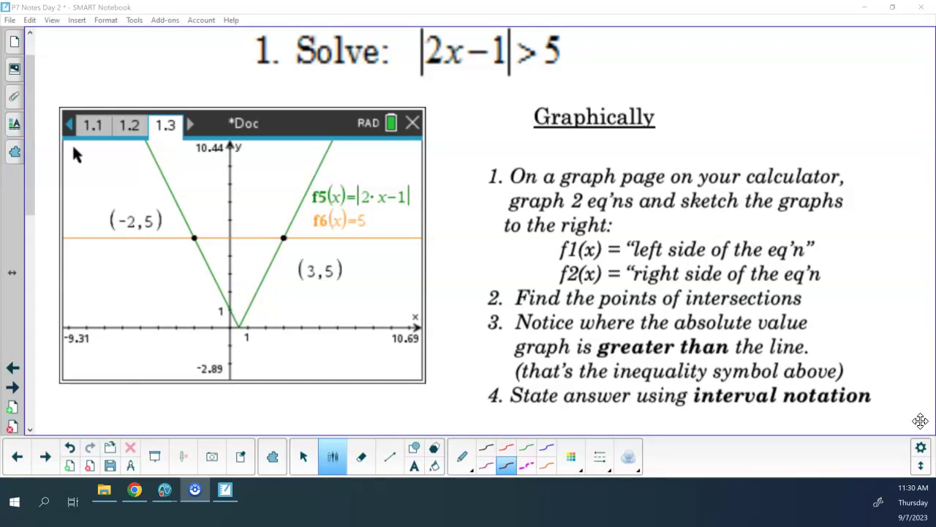
{"action": "left_click", "coordinate": [527, 448]}
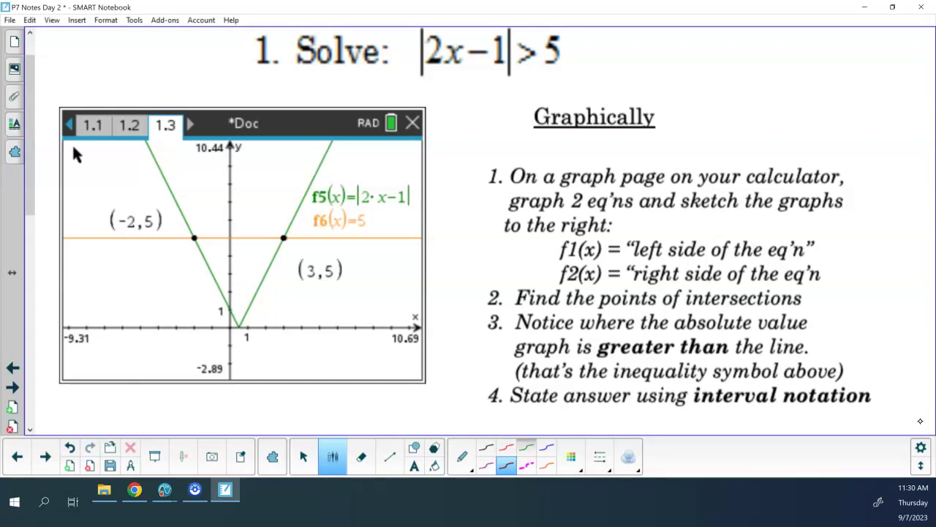
{"action": "mouse_move", "coordinate": [414, 70]}
{"action": "left_mouse_down"}
{"action": "mouse_move", "coordinate": [431, 86]}
{"action": "mouse_move", "coordinate": [512, 85]}
{"action": "mouse_move", "coordinate": [518, 73]}
{"action": "left_mouse_up"}
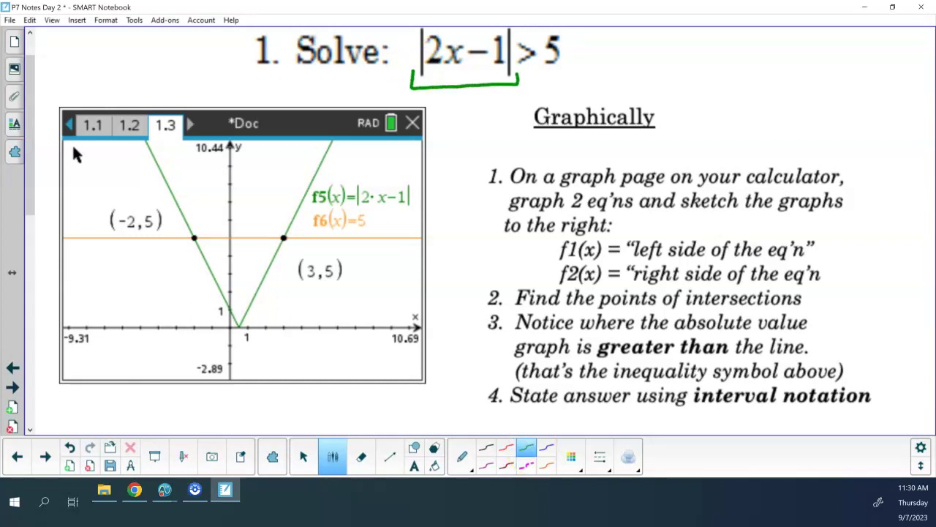